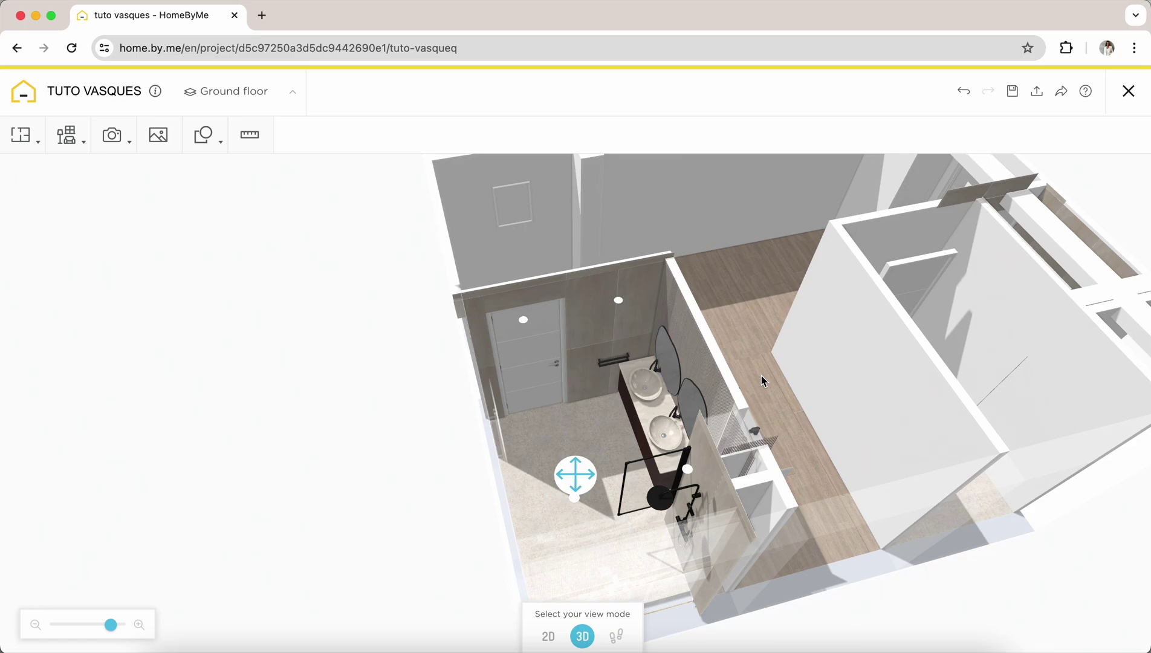
# Orbit the TUTO VASQUES 3D model to look almost straight down on the bathroom.
pyautogui.moveTo(761, 375); pyautogui.dragTo(783, 386)
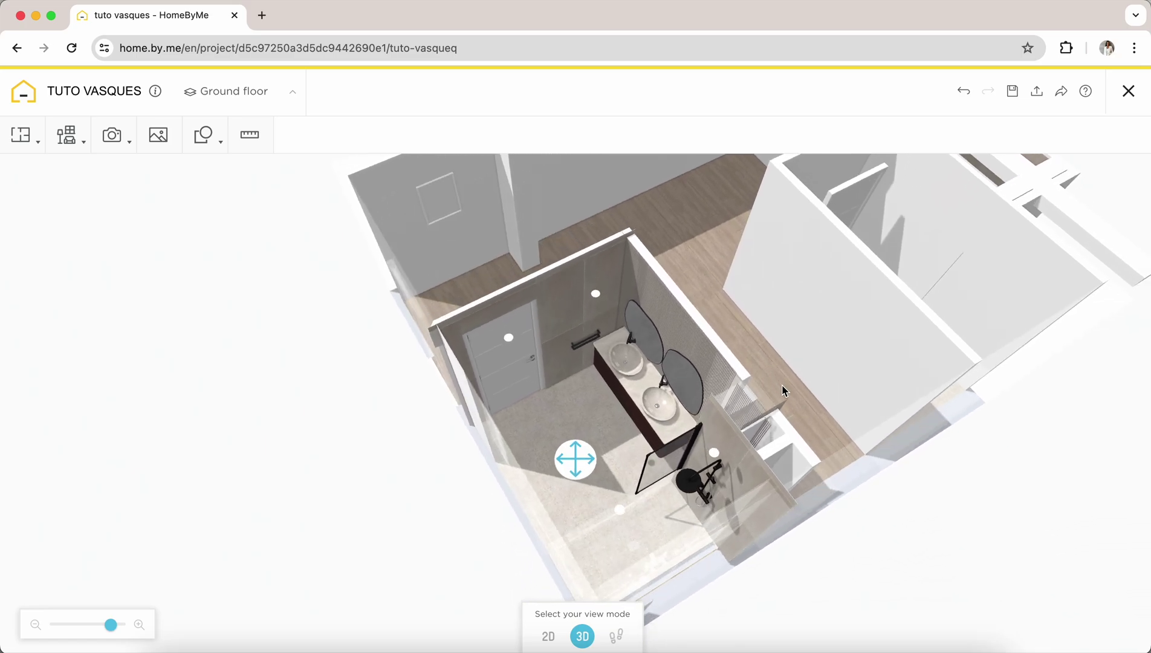
# In the 2D plan, read Salle de bain 3's walls: 221 cm left, 200 cm bottom, 90 cm by the bathtub.
pyautogui.click(547, 636)
pyautogui.click(608, 477)
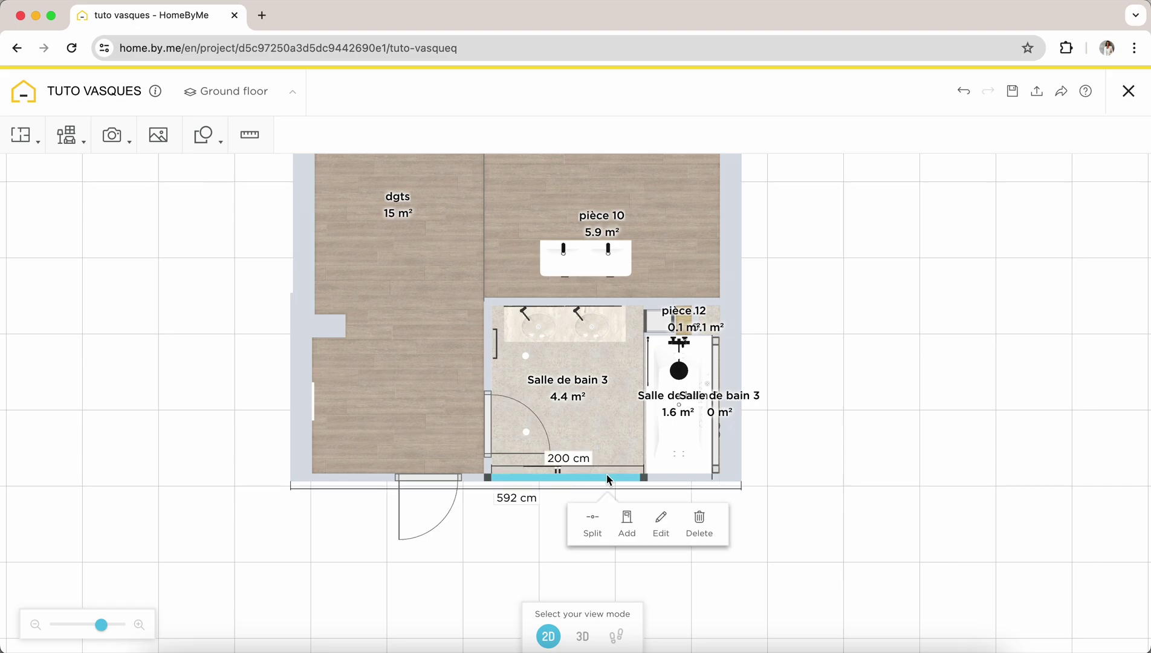
pyautogui.click(641, 301)
pyautogui.moveTo(637, 333); pyautogui.dragTo(663, 445)
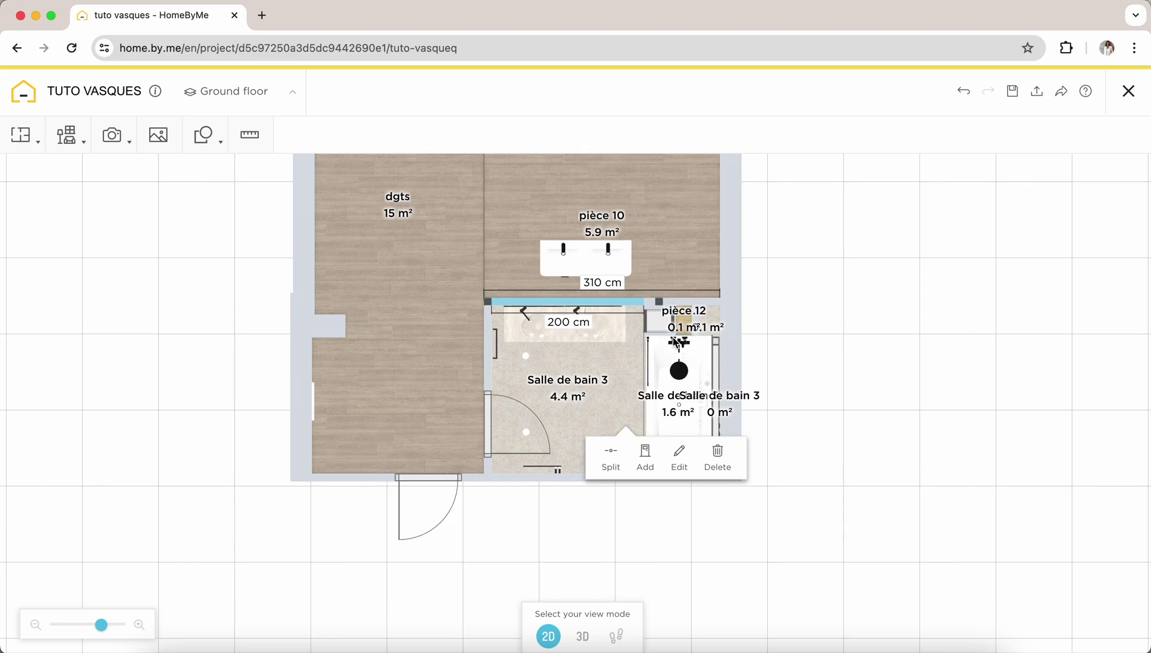
pyautogui.click(488, 347)
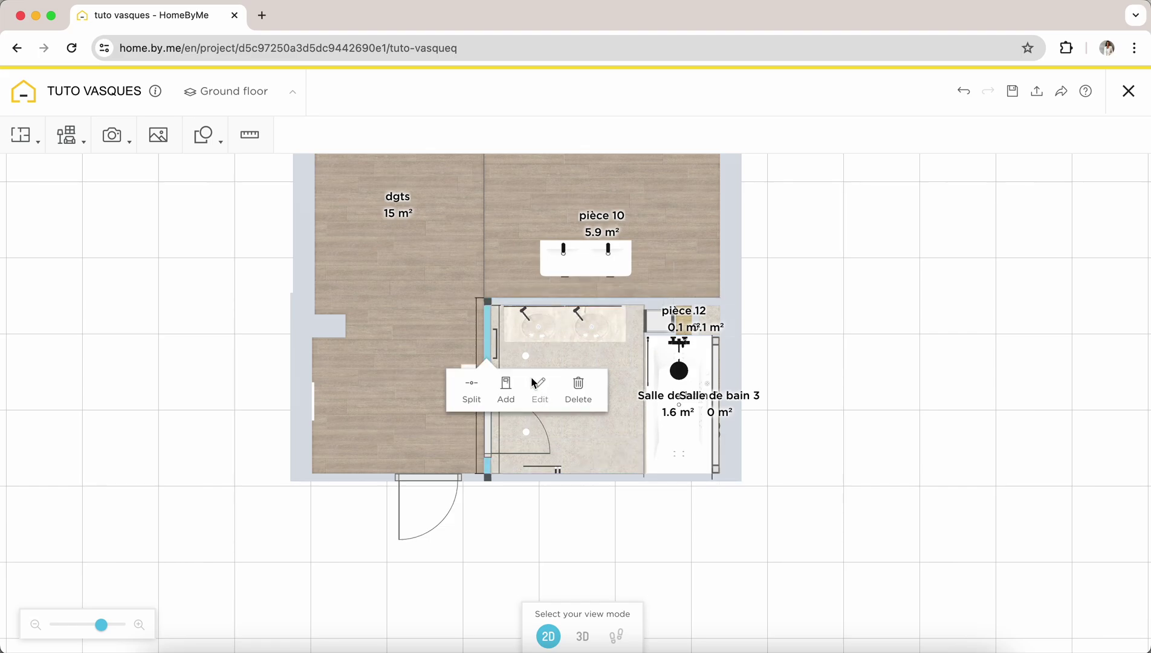
pyautogui.moveTo(527, 390); pyautogui.dragTo(526, 538)
pyautogui.click(563, 478)
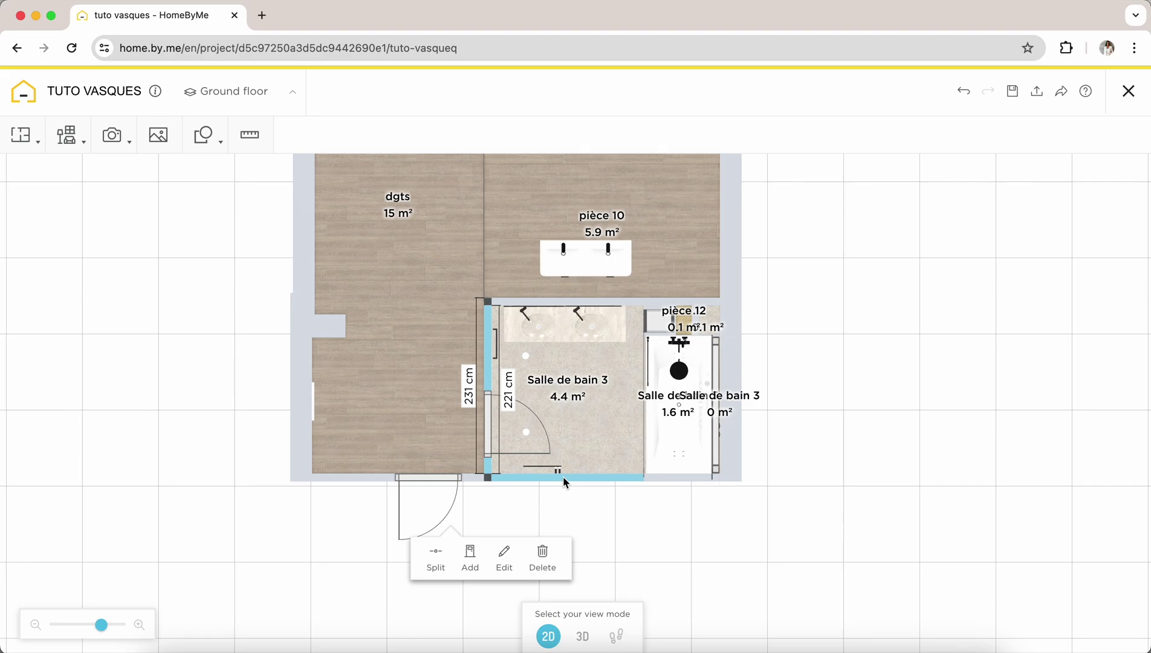
pyautogui.click(564, 479)
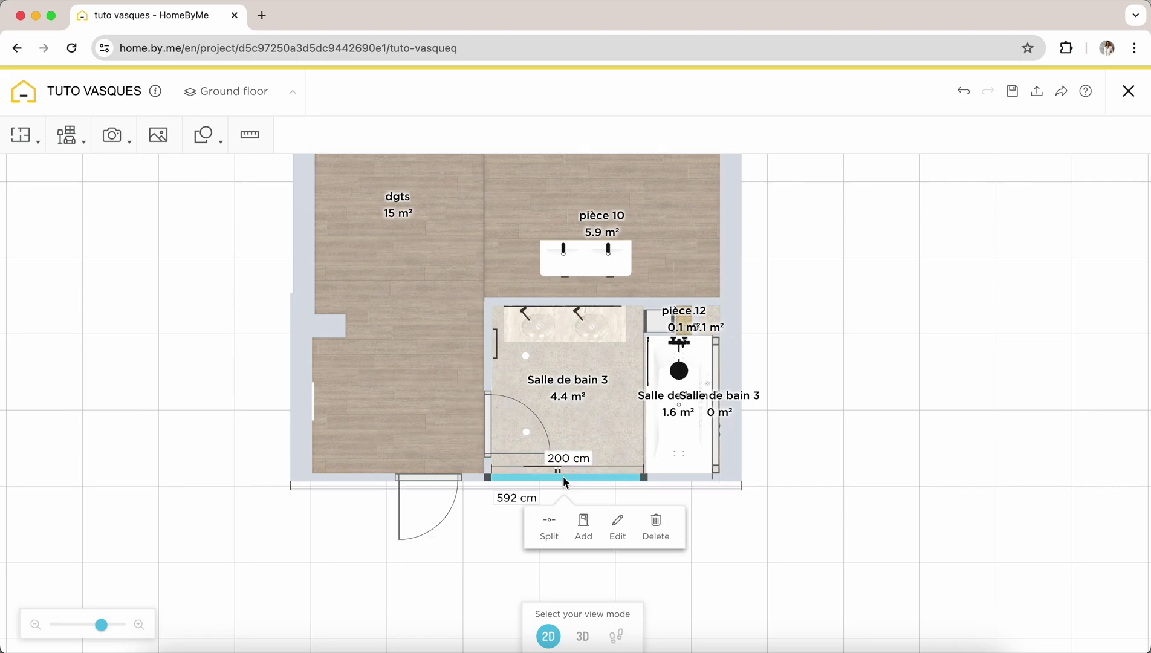
pyautogui.click(669, 479)
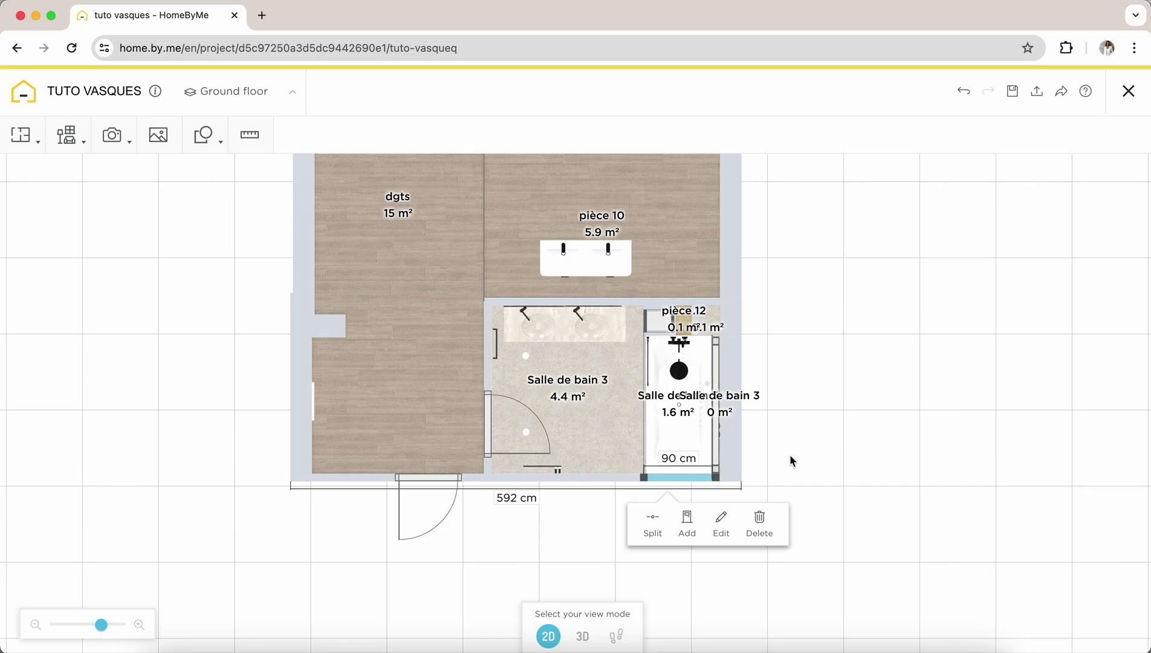
# Add a Plan slab from the Build > Construction catalogue to the floor plan.
pyautogui.click(68, 134)
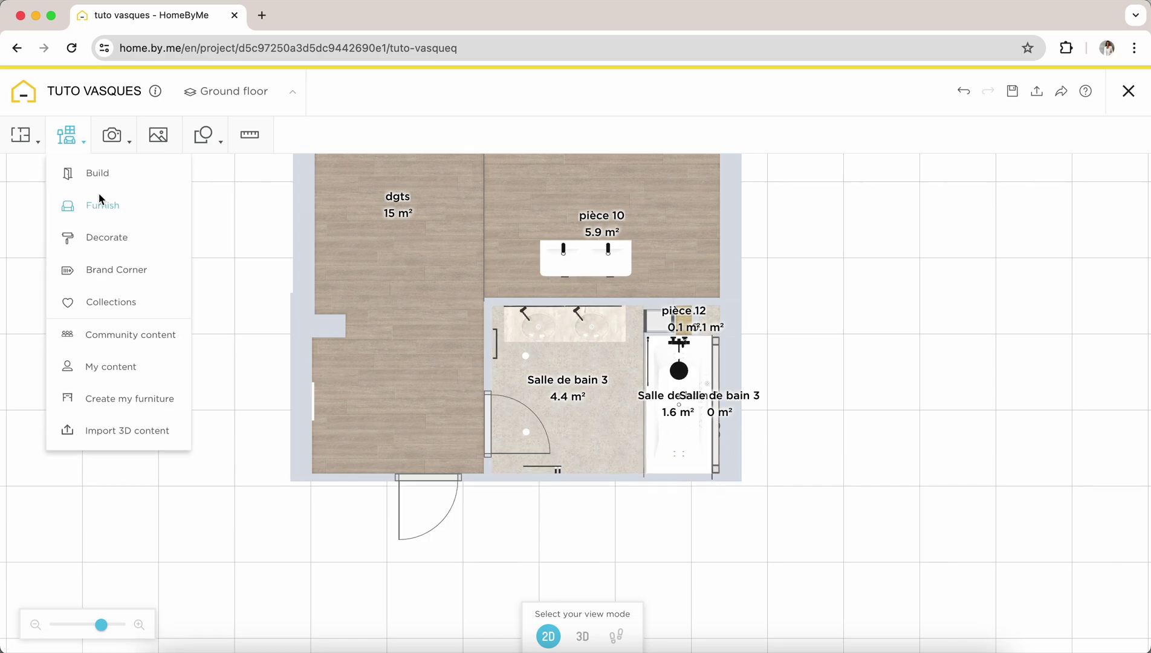
pyautogui.click(98, 176)
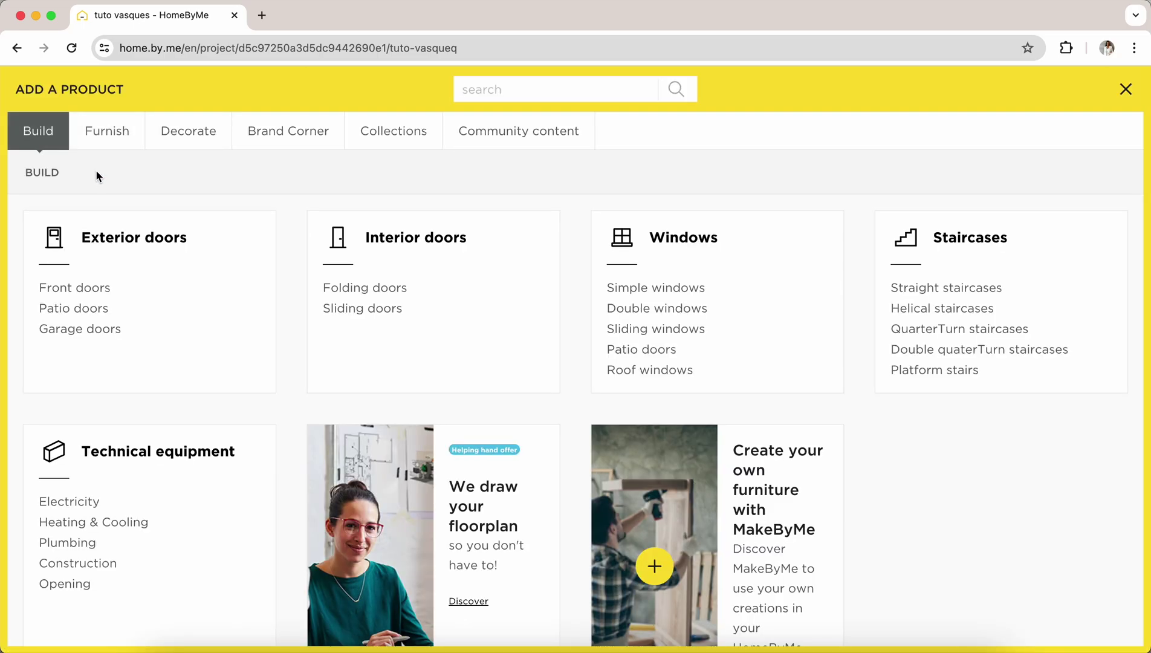
pyautogui.click(70, 566)
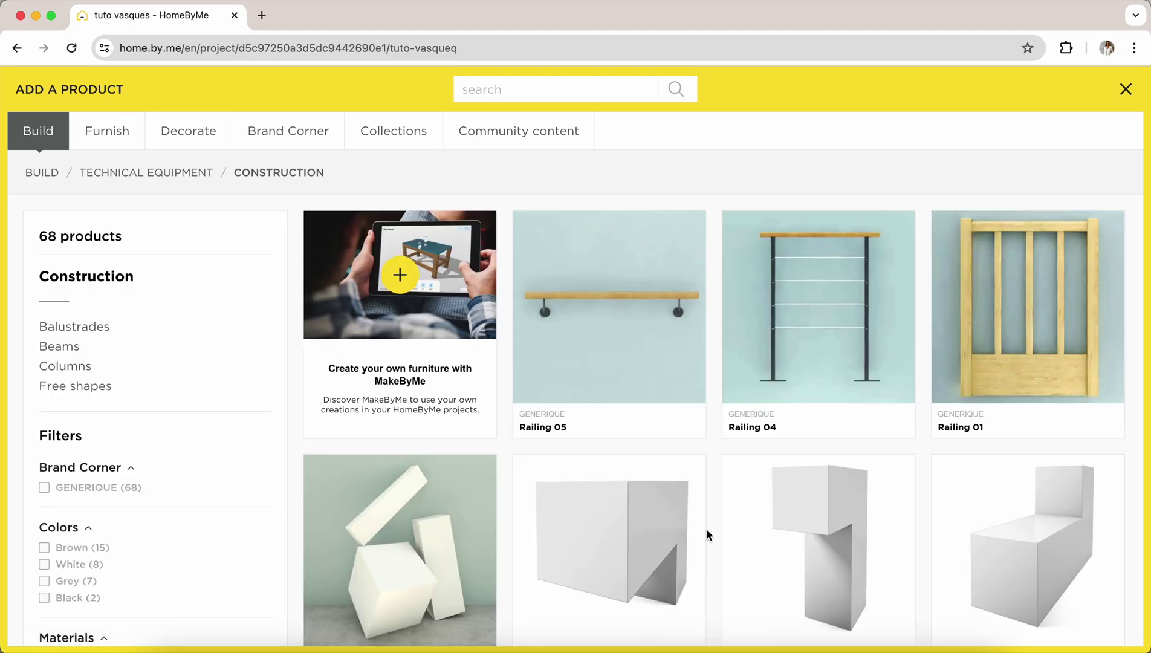
pyautogui.scroll(-15, 736, 537)
pyautogui.scroll(15, 736, 536)
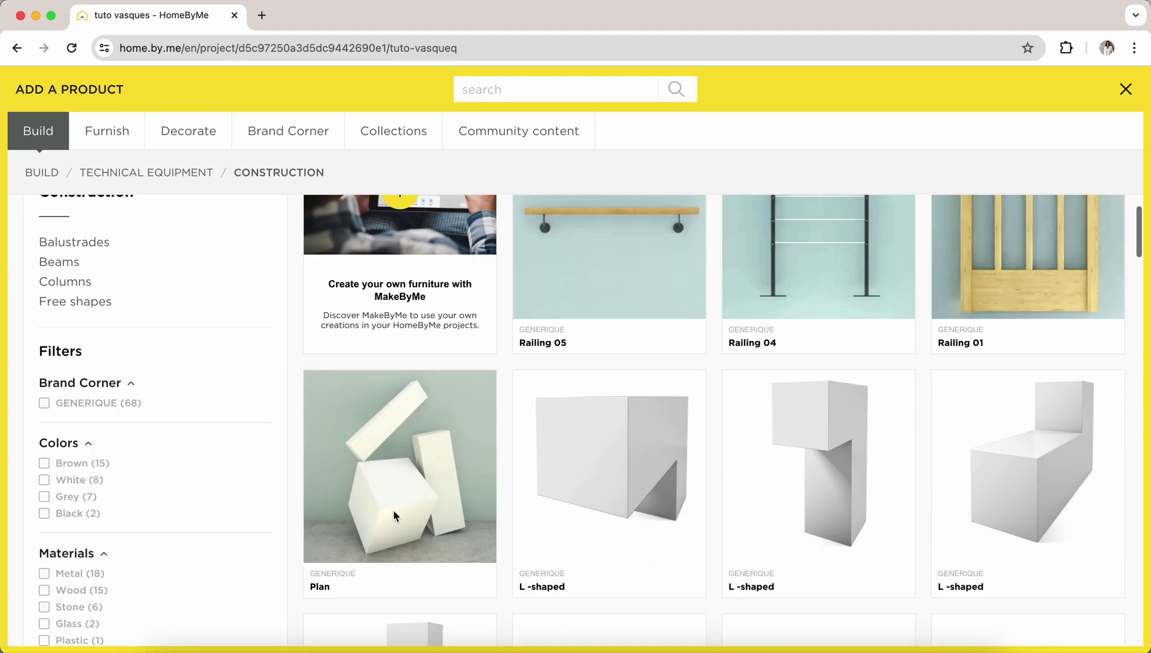
pyautogui.click(396, 505)
# Size the Plan slab to 221 cm wide by 300 cm deep and move it over Salle de bain 3.
pyautogui.click(668, 452)
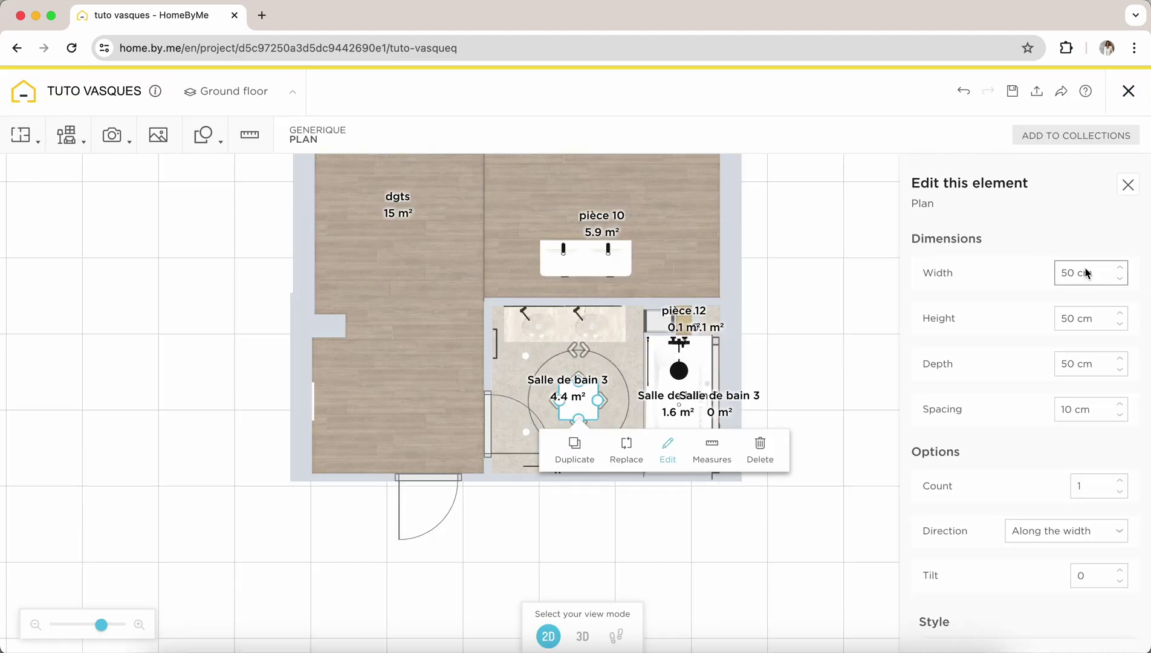
pyautogui.write('220')
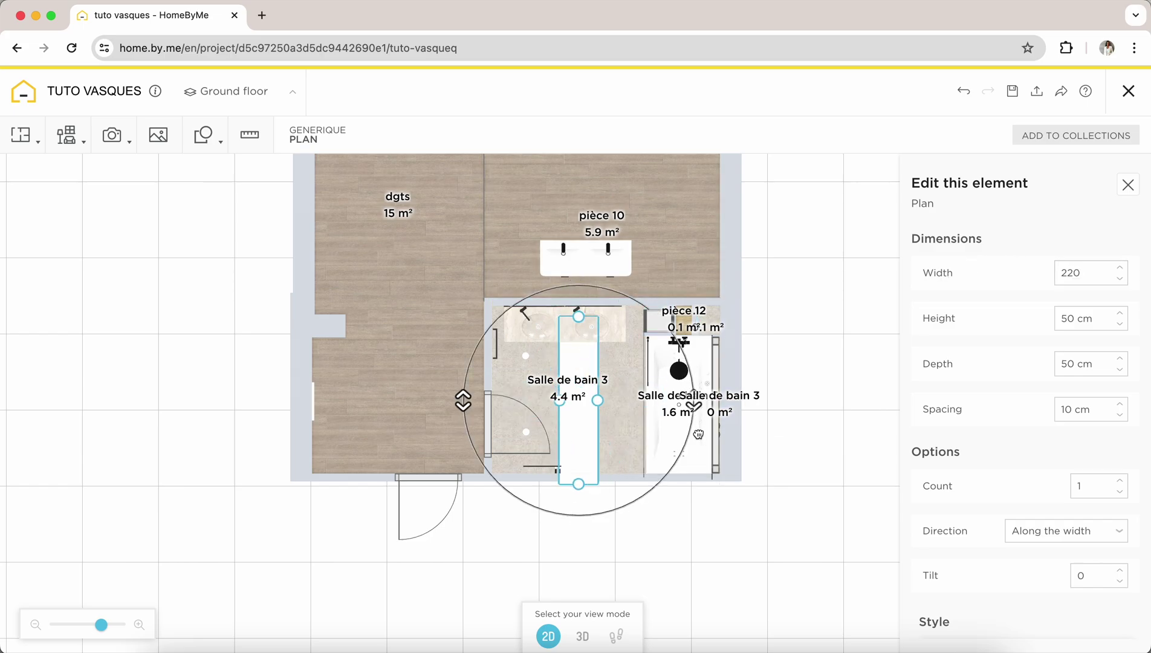
pyautogui.doubleClick(1100, 272)
pyautogui.press('Tab')
pyautogui.press('Tab')
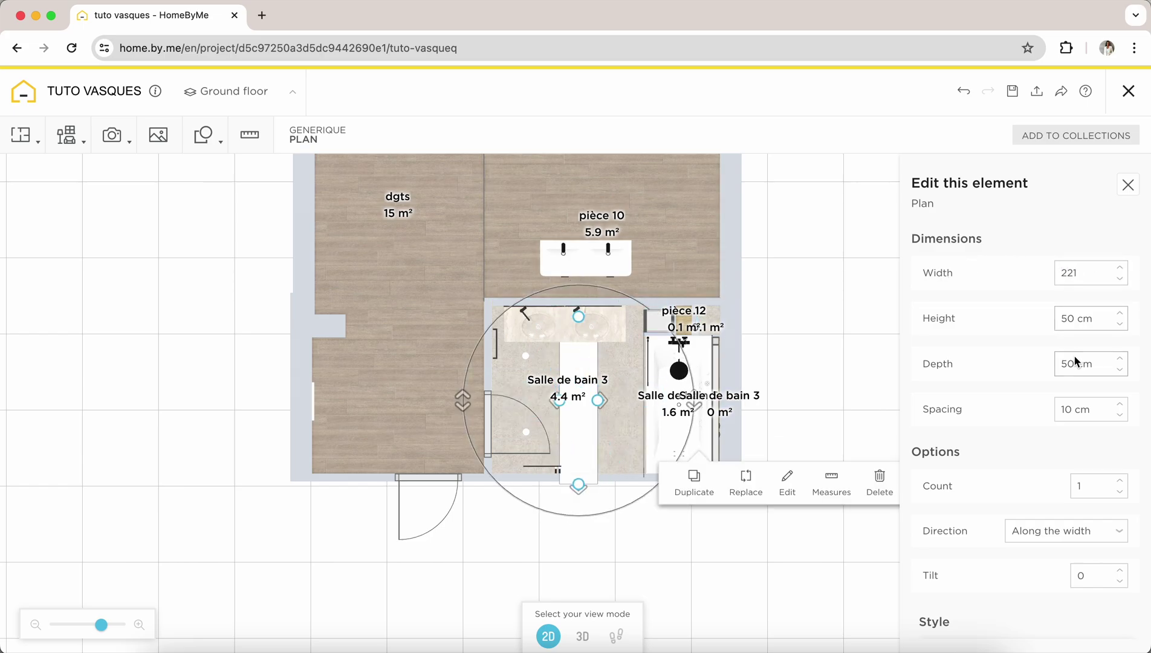
pyautogui.write('300')
pyautogui.press('Return')
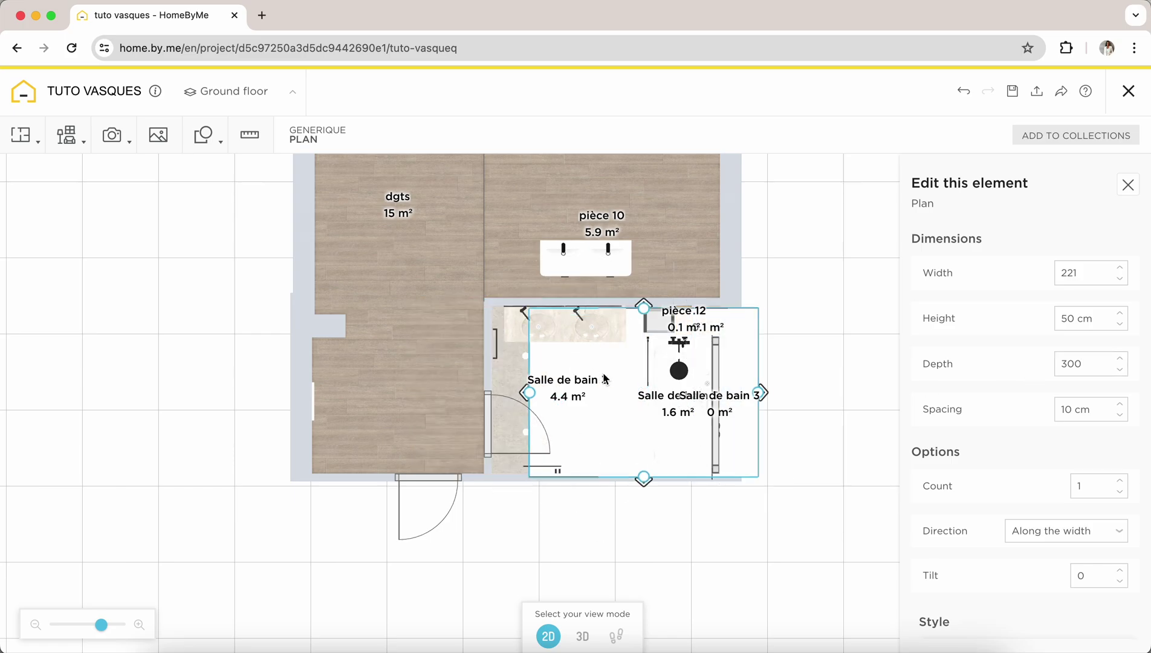
pyautogui.moveTo(102, 625); pyautogui.dragTo(119, 626)
pyautogui.moveTo(515, 478); pyautogui.dragTo(513, 471)
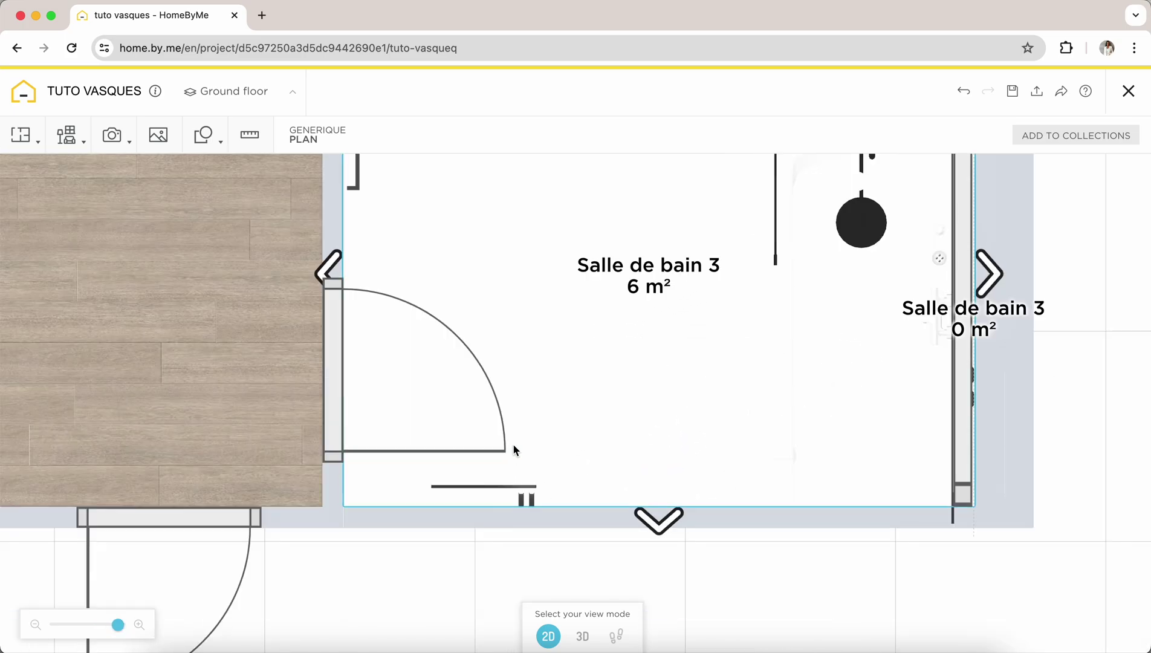
# Set the slab's height to 10 cm.
pyautogui.scroll(-3, 577, 397)
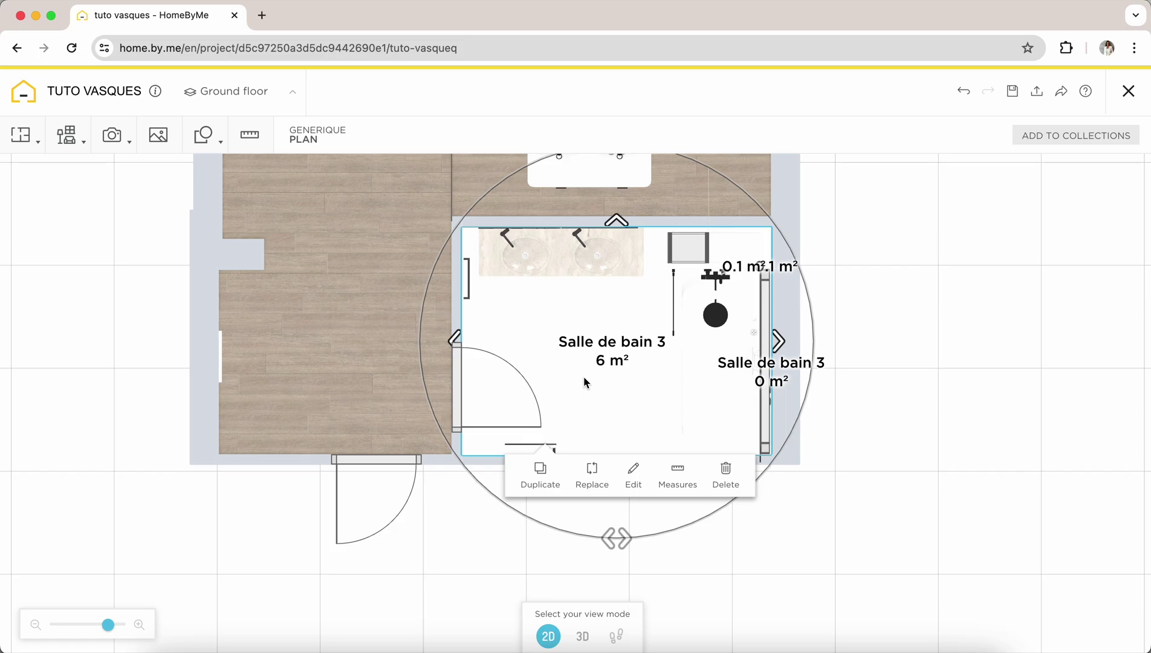
pyautogui.click(634, 474)
pyautogui.click(1076, 327)
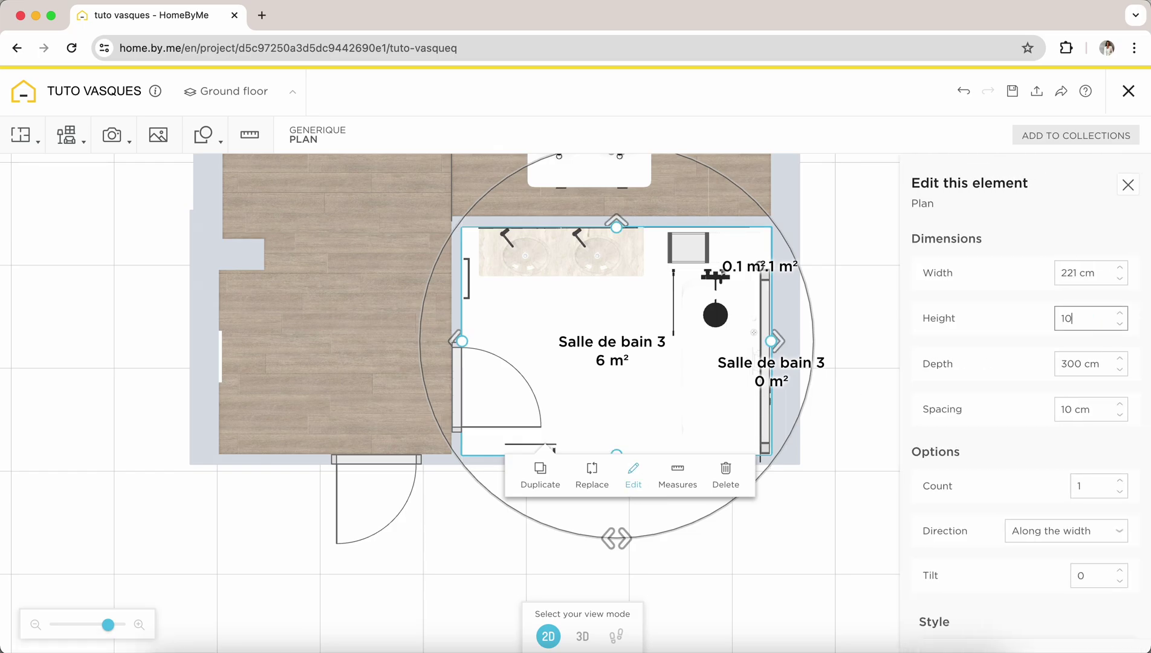
pyautogui.write('10')
pyautogui.press('Return')
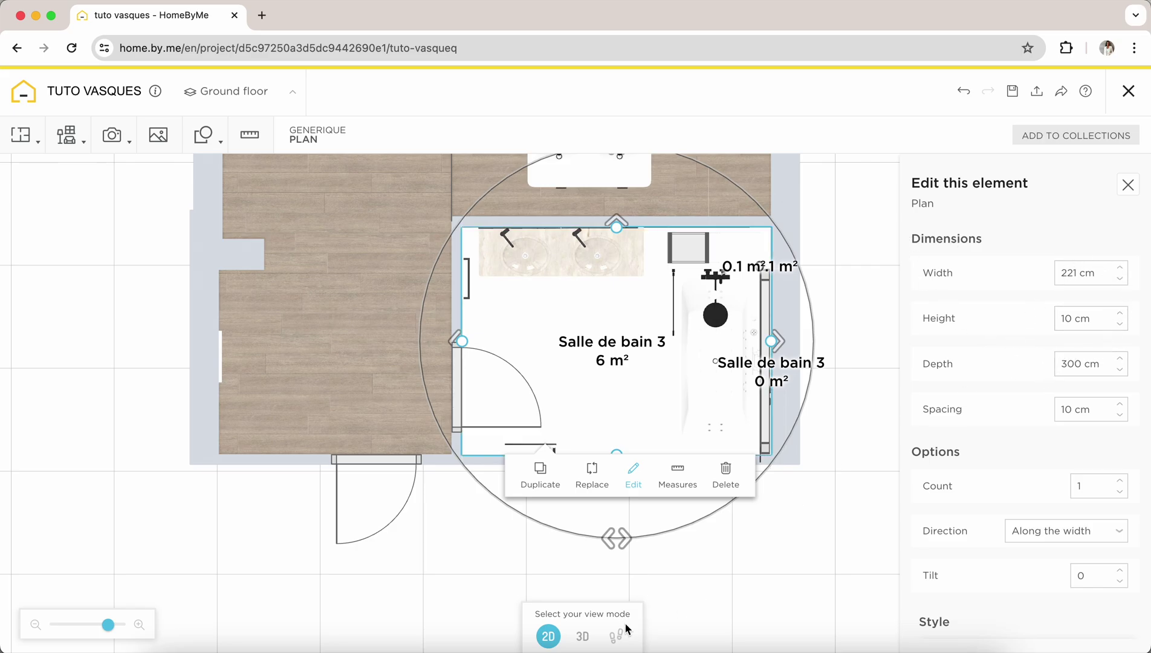
# In 3D, raise the slab off the bathroom floor toward the upper walls.
pyautogui.click(583, 636)
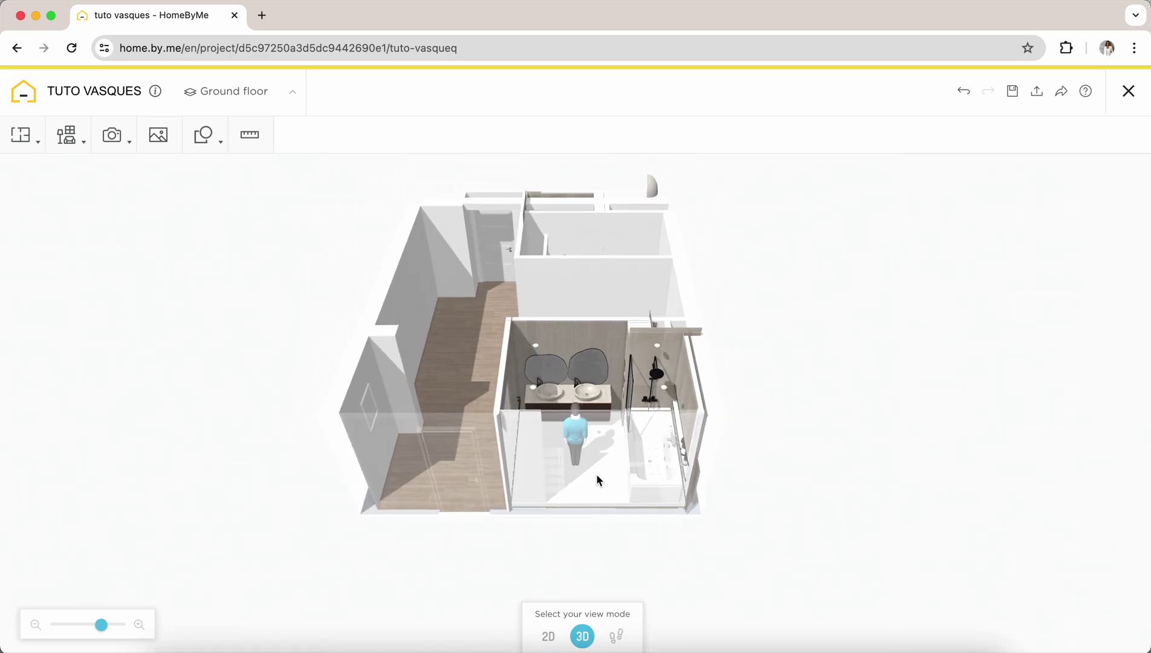
pyautogui.click(599, 447)
pyautogui.moveTo(599, 446); pyautogui.dragTo(601, 383)
pyautogui.moveTo(797, 314); pyautogui.dragTo(793, 378)
# Back in 2D, set the slab width to 180 cm and select its depth value.
pyautogui.click(548, 636)
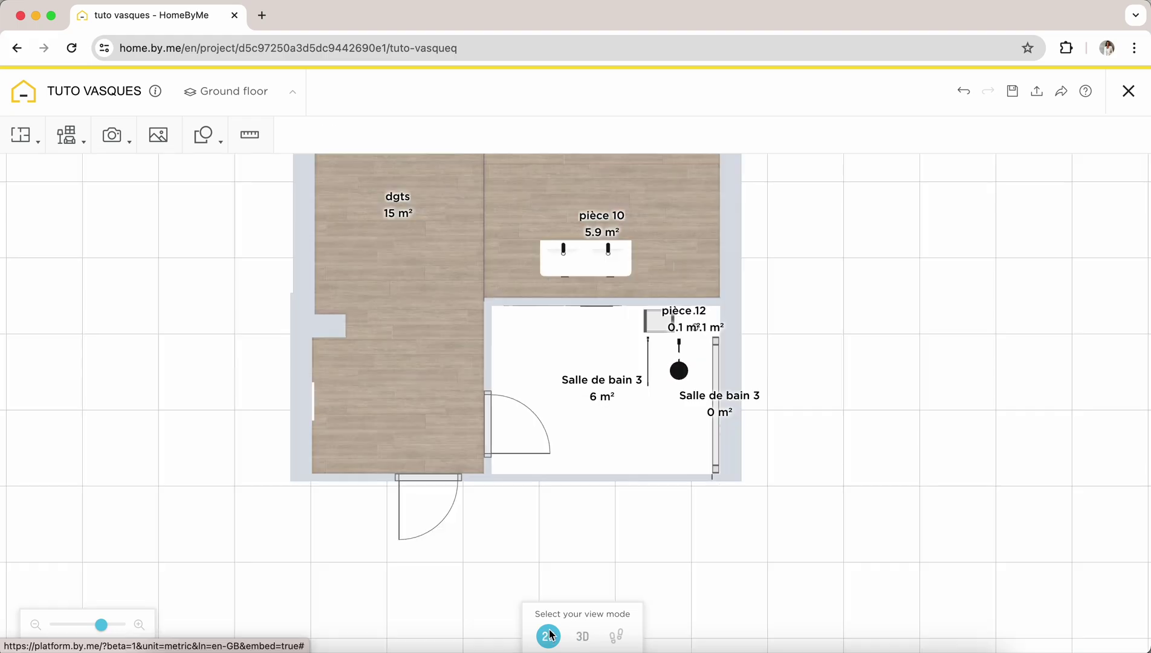
pyautogui.click(609, 375)
pyautogui.click(699, 417)
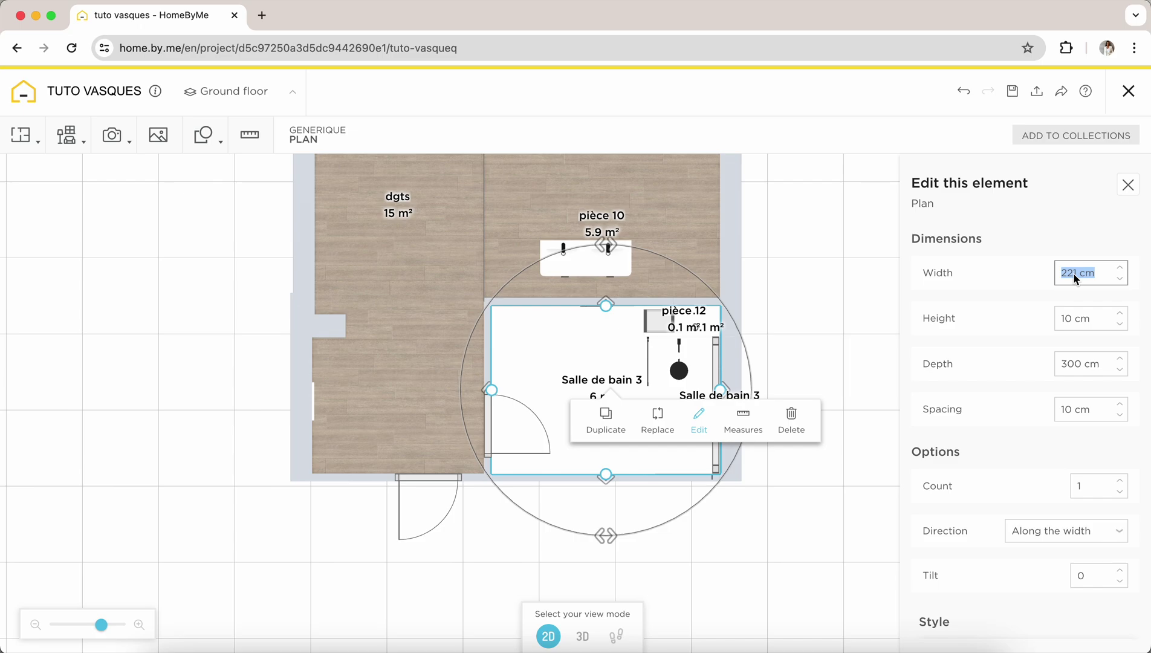
pyautogui.write('180')
pyautogui.press('Return')
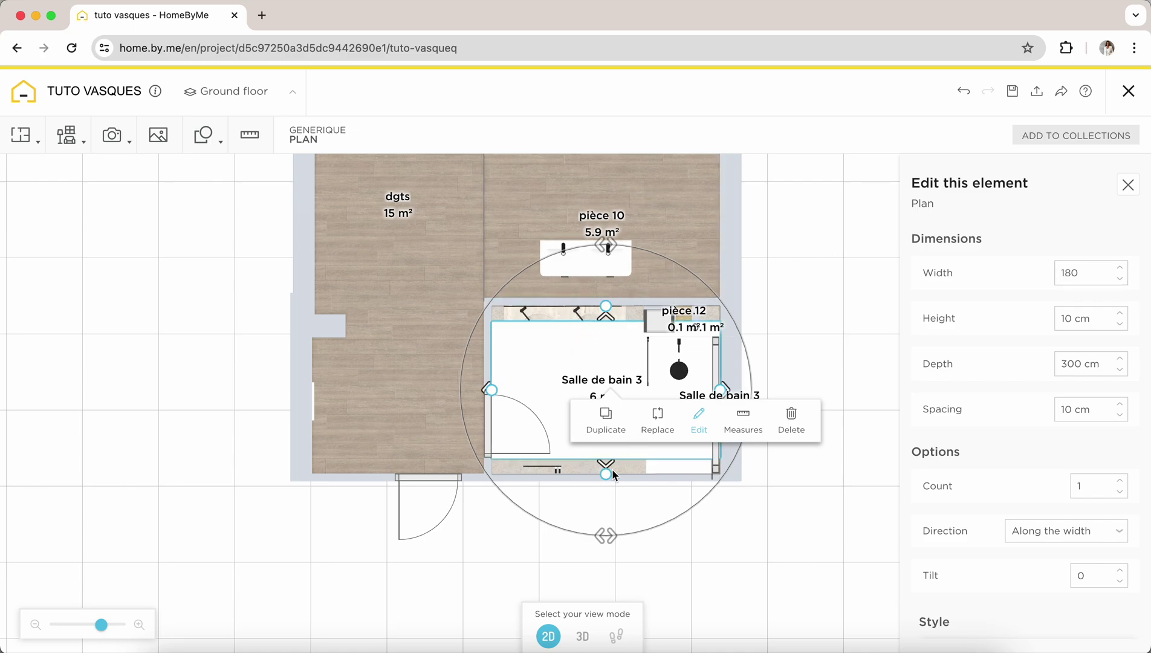
pyautogui.click(1081, 375)
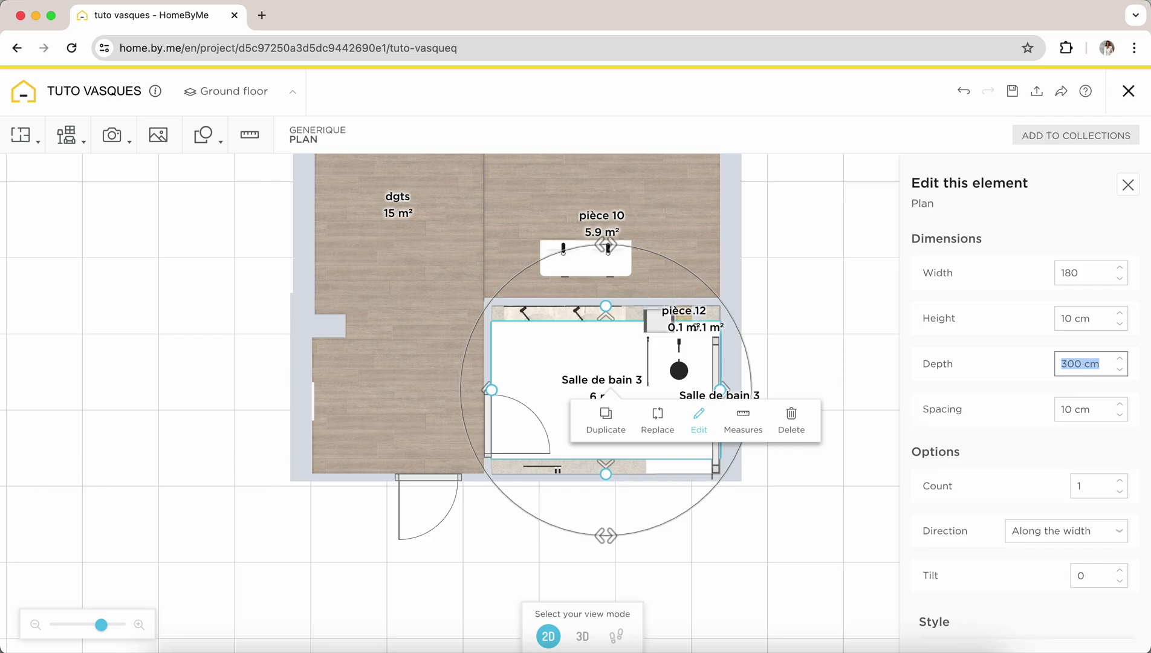
# Apply the slab's new depth, then in 3D lift the slab up to ceiling height.
pyautogui.write('2')
pyautogui.write('80')
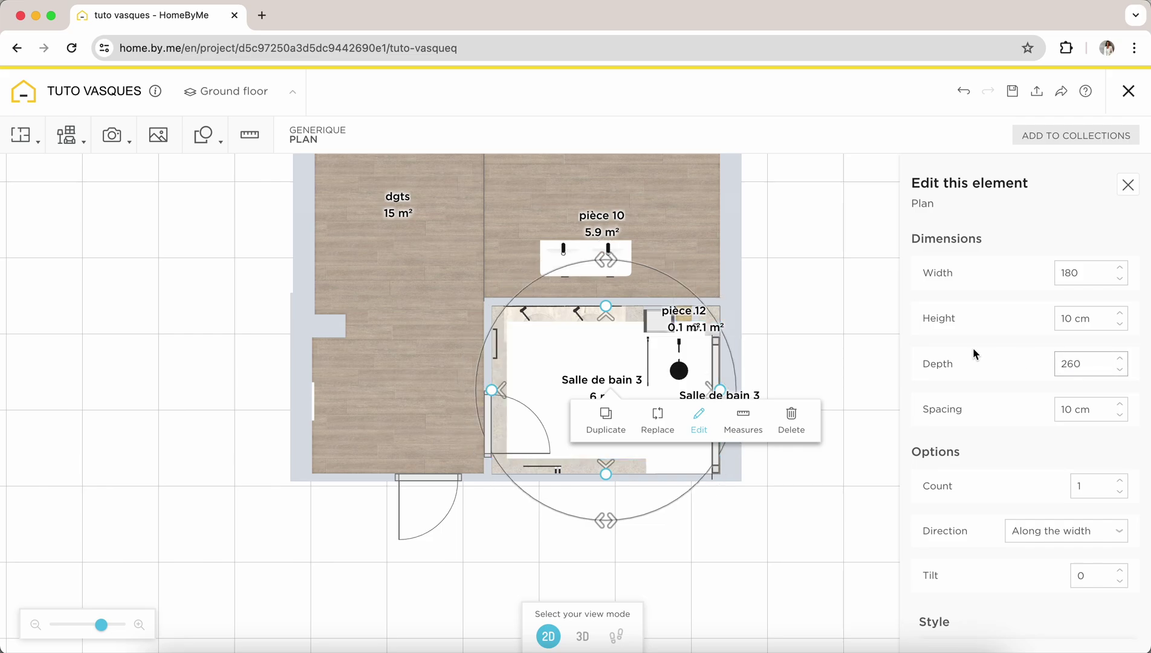
pyautogui.click(582, 637)
pyautogui.moveTo(819, 352); pyautogui.dragTo(730, 299)
pyautogui.click(597, 426)
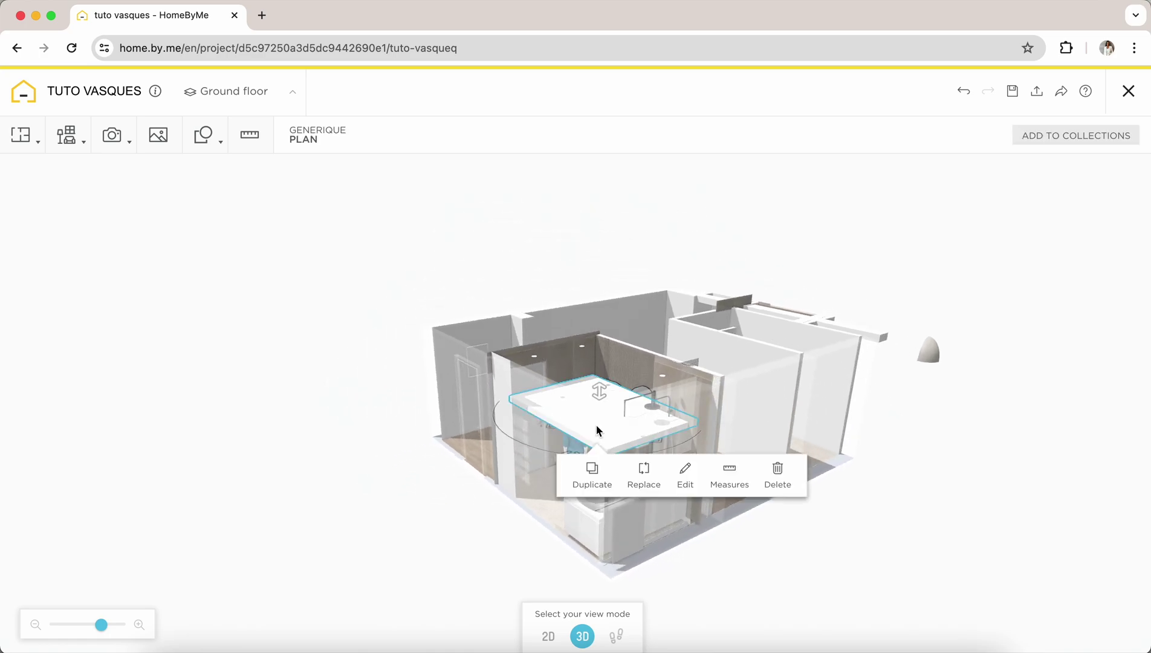
pyautogui.moveTo(597, 390); pyautogui.dragTo(598, 341)
# Orbit around the bathroom to check the raised slab fits within the walls.
pyautogui.moveTo(717, 250); pyautogui.dragTo(891, 402)
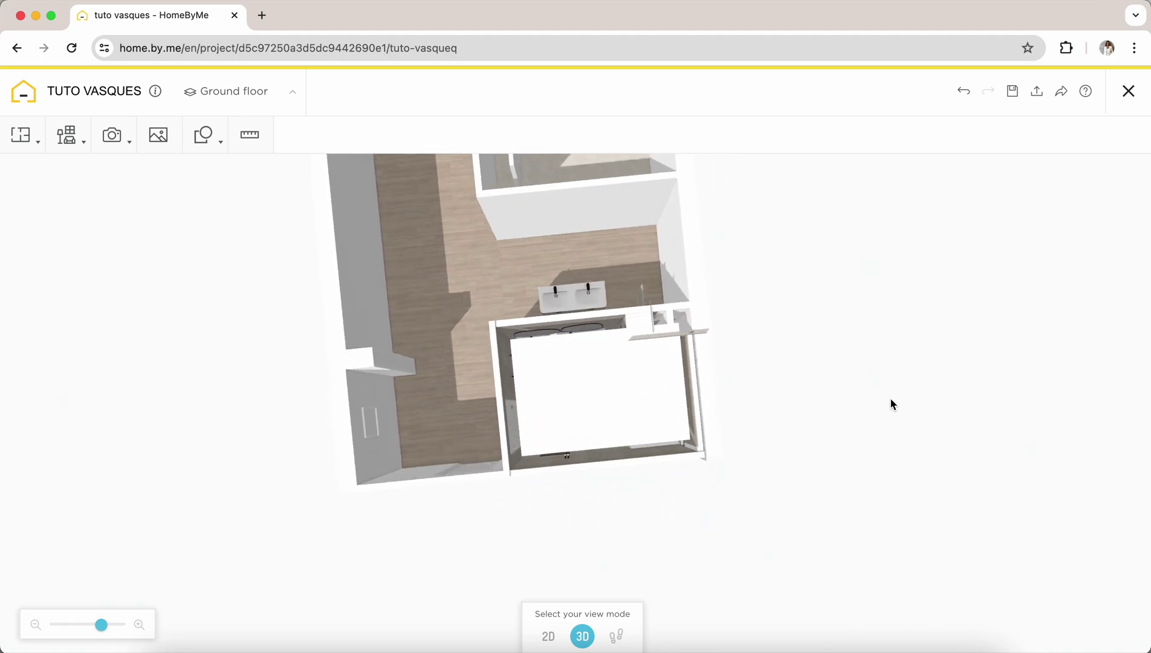
pyautogui.moveTo(800, 372); pyautogui.dragTo(659, 250)
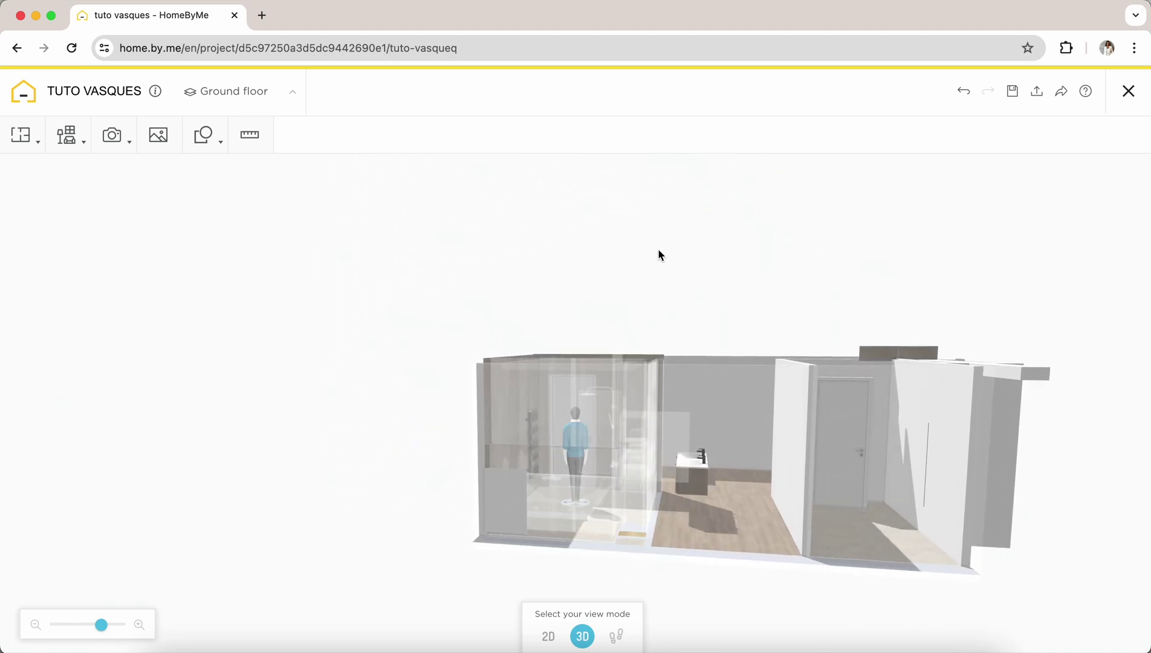
pyautogui.moveTo(596, 313); pyautogui.dragTo(678, 302)
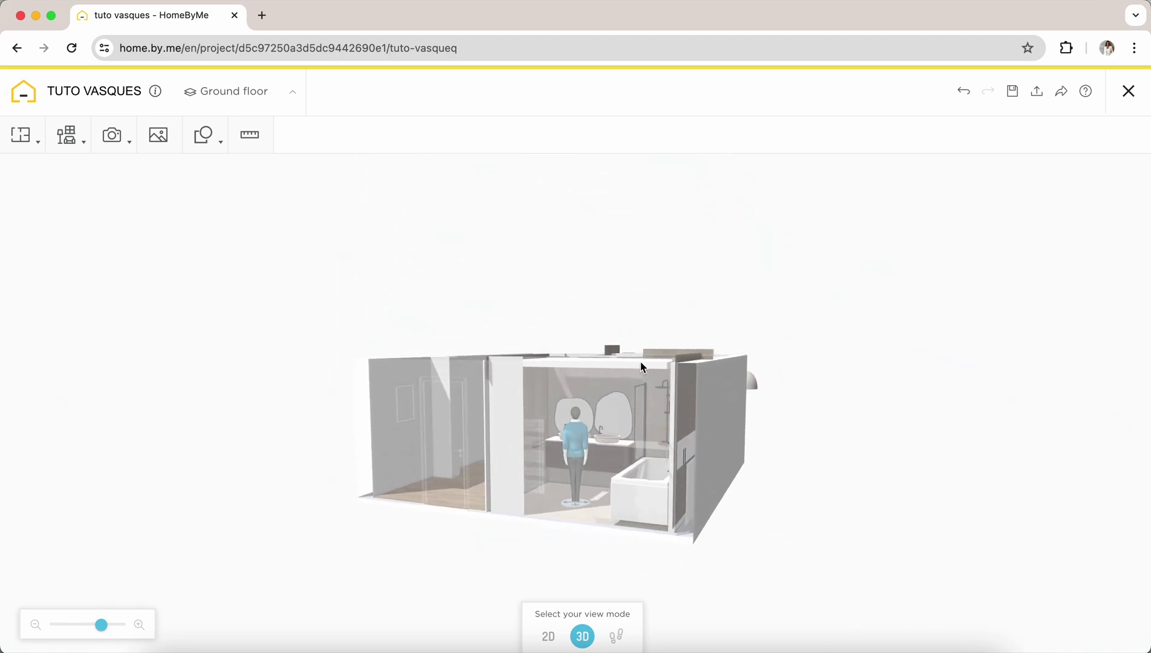
pyautogui.moveTo(628, 372); pyautogui.dragTo(710, 381)
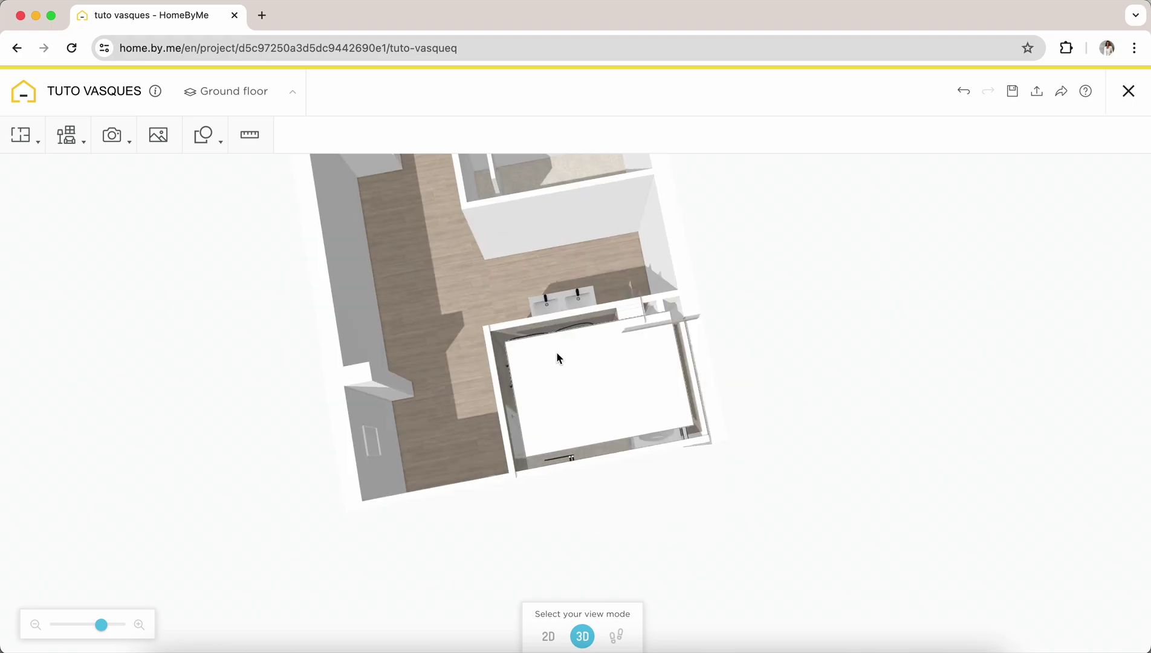
# In 2D, add an LED Strip from Decorate > Lighting > Wall lamps to the bathroom.
pyautogui.click(548, 639)
pyautogui.click(70, 138)
pyautogui.click(104, 236)
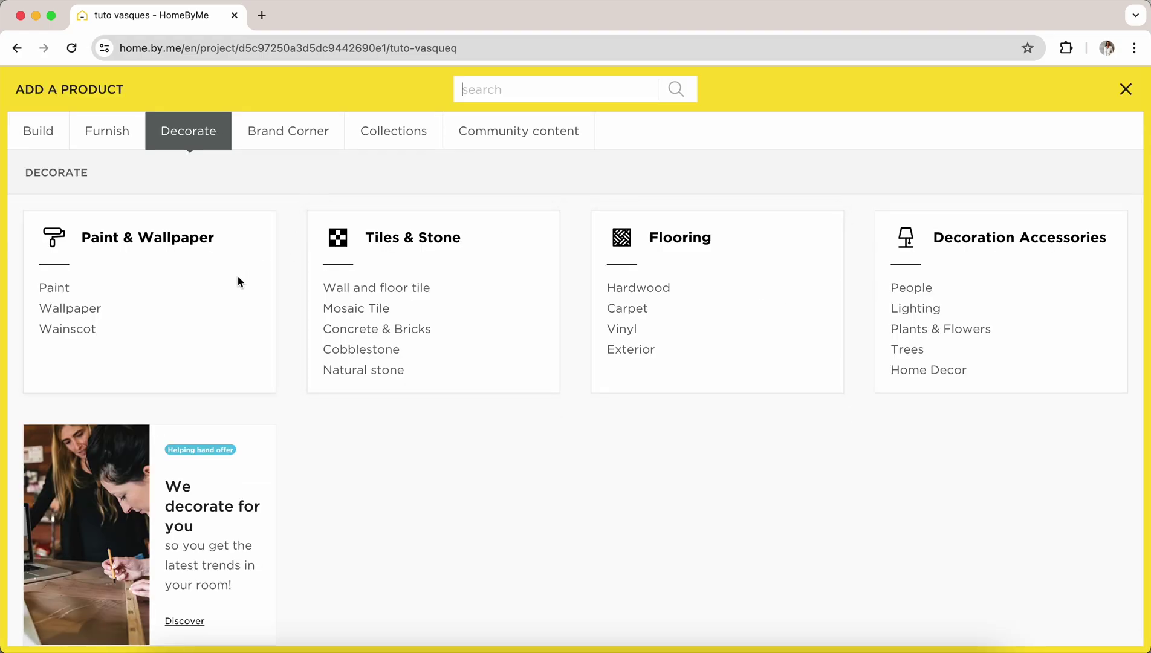
pyautogui.click(916, 308)
pyautogui.click(86, 403)
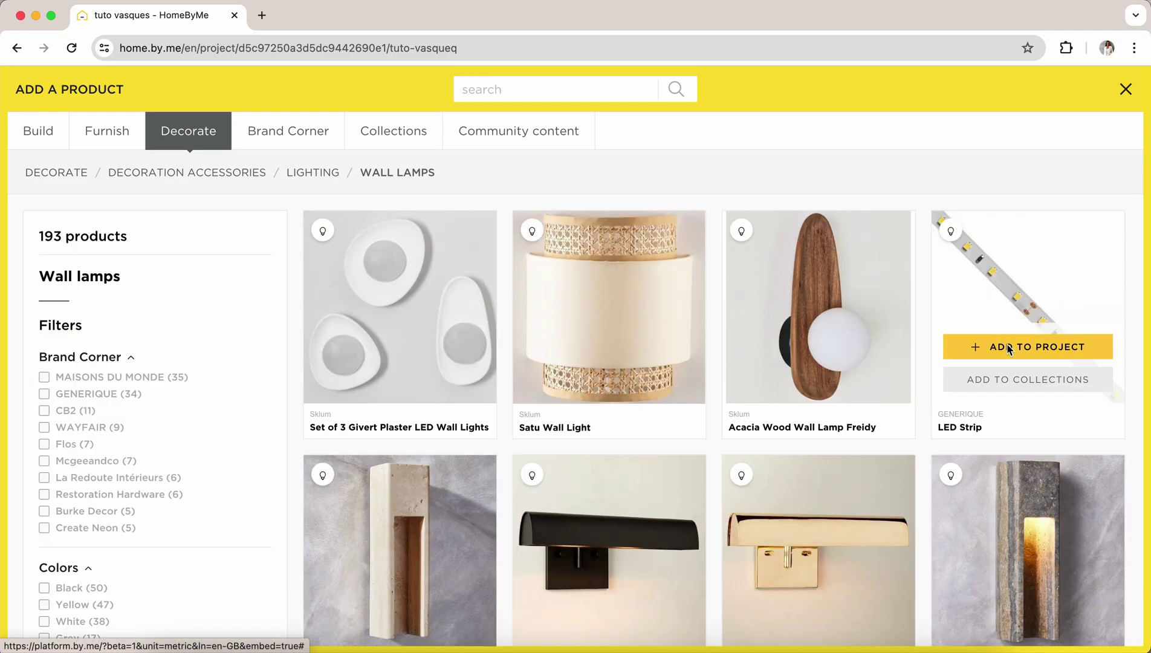
pyautogui.click(1028, 345)
pyautogui.click(587, 457)
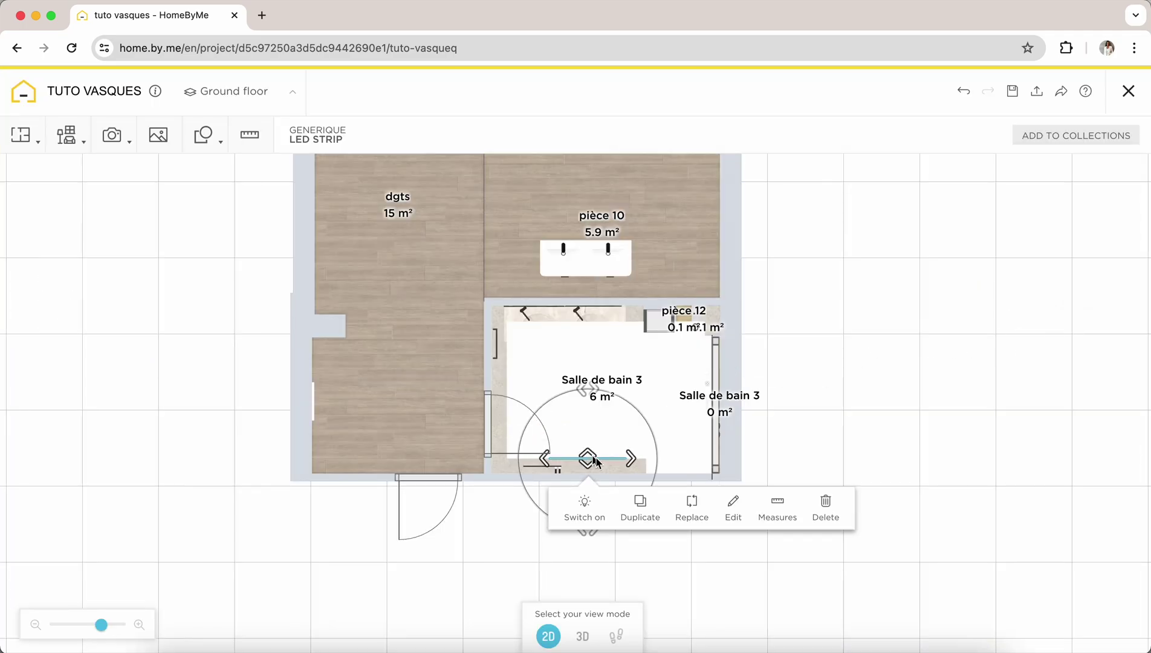
# Set the LED strip's width to 260 cm and slide it along the bathroom wall.
pyautogui.click(733, 507)
pyautogui.write('260')
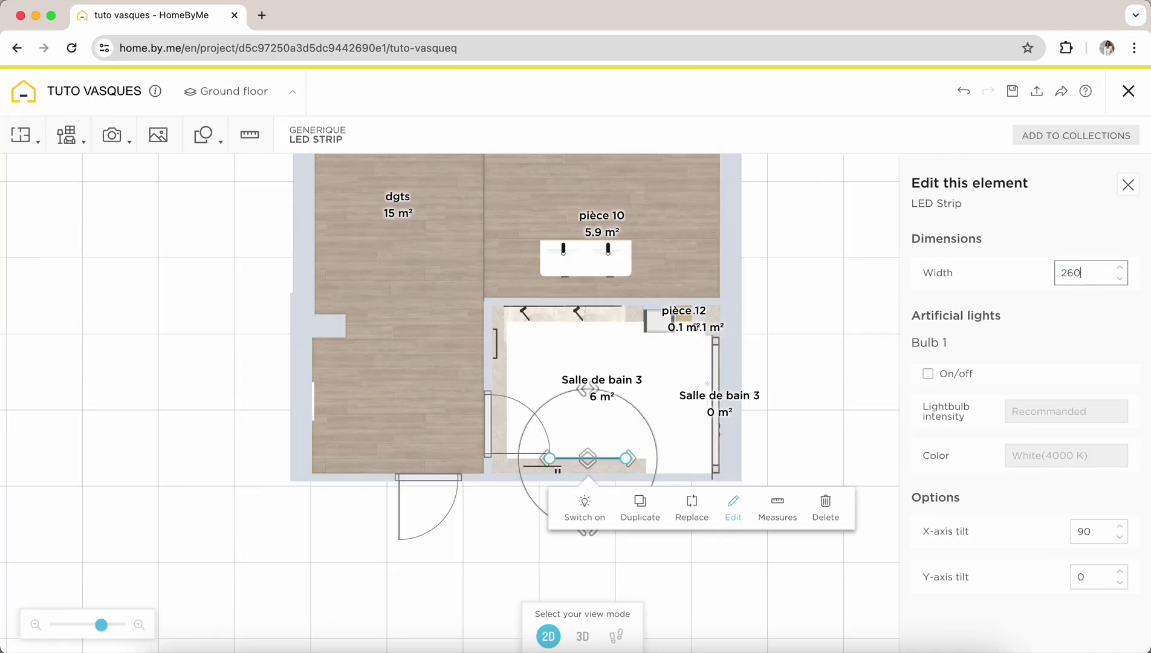
pyautogui.press('Return')
pyautogui.scroll(5, 357, 331)
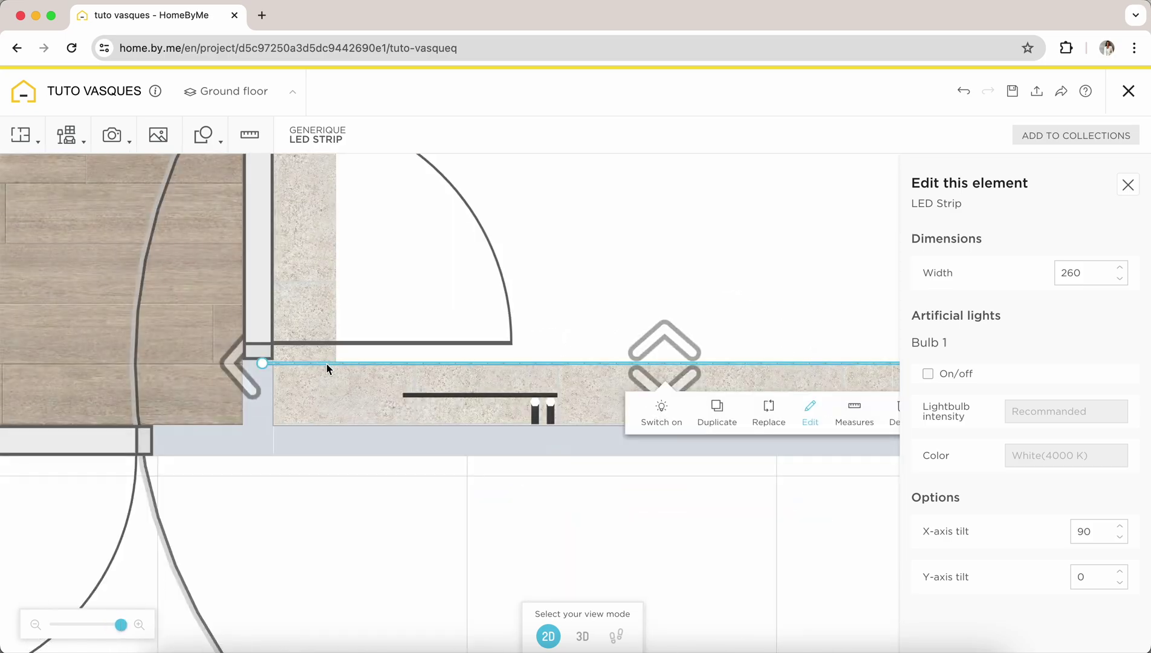
pyautogui.moveTo(327, 364); pyautogui.dragTo(398, 383, button='right')
pyautogui.moveTo(397, 382); pyautogui.dragTo(474, 390)
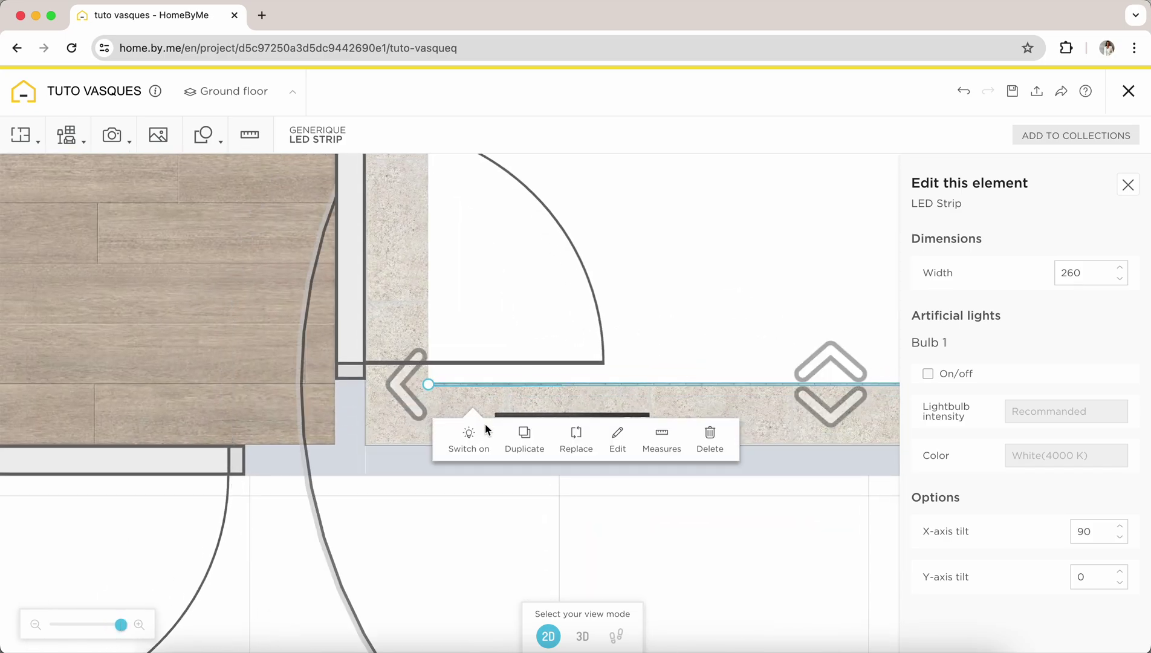
# Look around the bathroom in 3D toward the door, vanity and shower, then return to 2D.
pyautogui.click(582, 636)
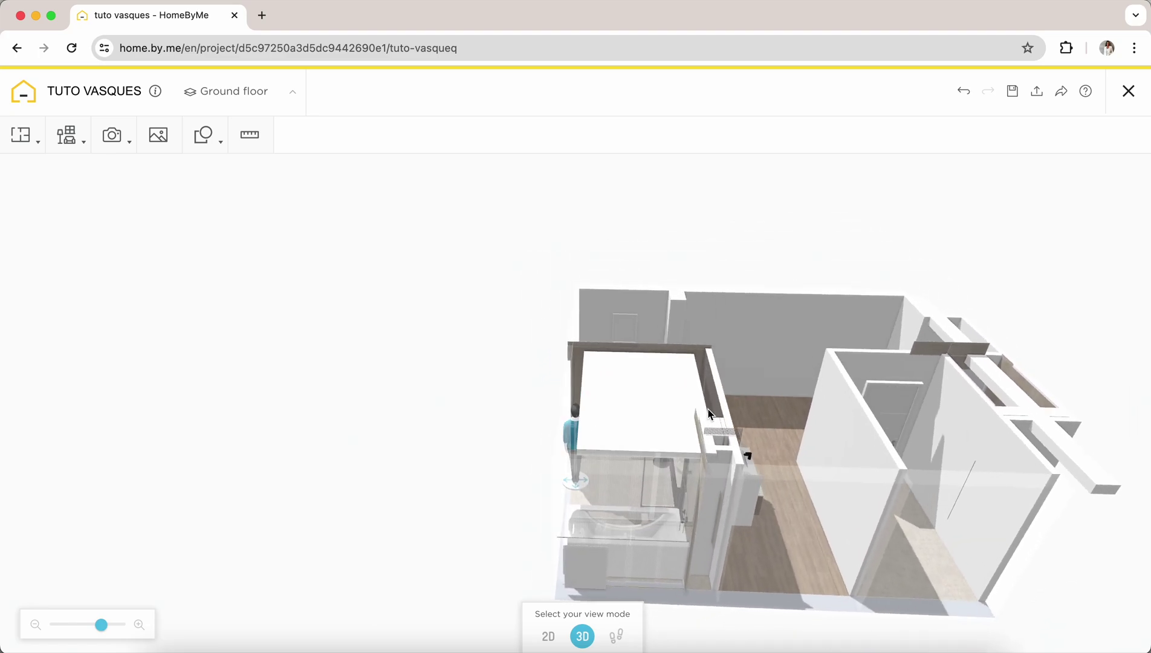
pyautogui.moveTo(102, 627); pyautogui.dragTo(124, 625)
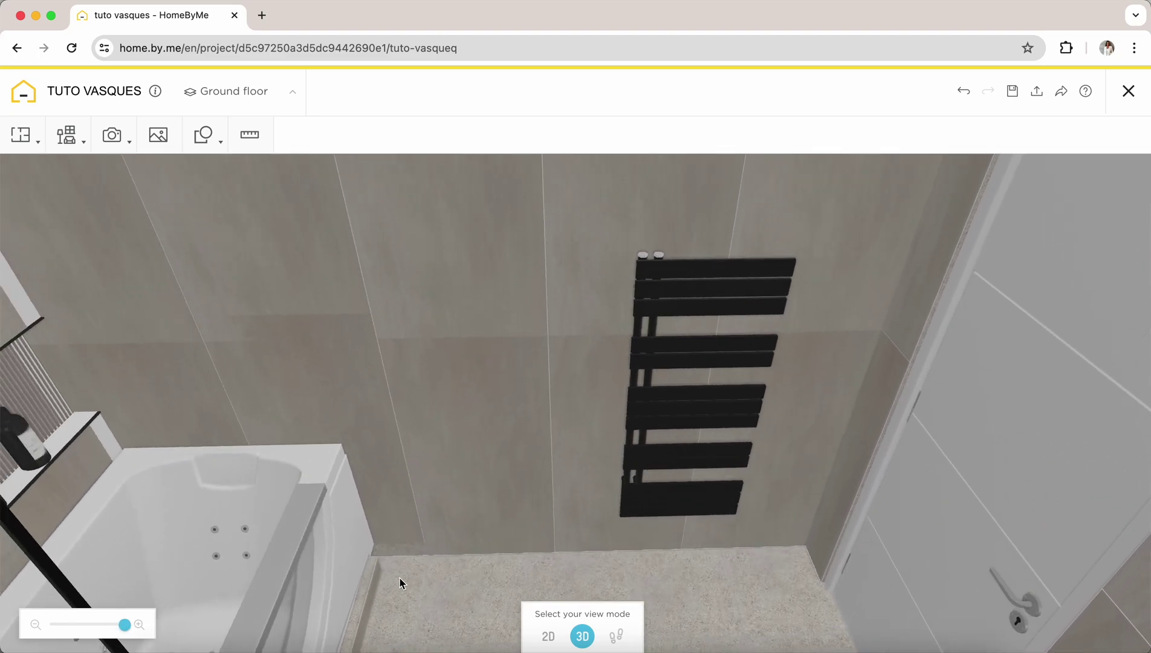
pyautogui.moveTo(399, 578); pyautogui.dragTo(461, 592)
pyautogui.moveTo(524, 546); pyautogui.dragTo(611, 462)
pyautogui.moveTo(125, 626); pyautogui.dragTo(119, 627)
pyautogui.moveTo(280, 334); pyautogui.dragTo(565, 213)
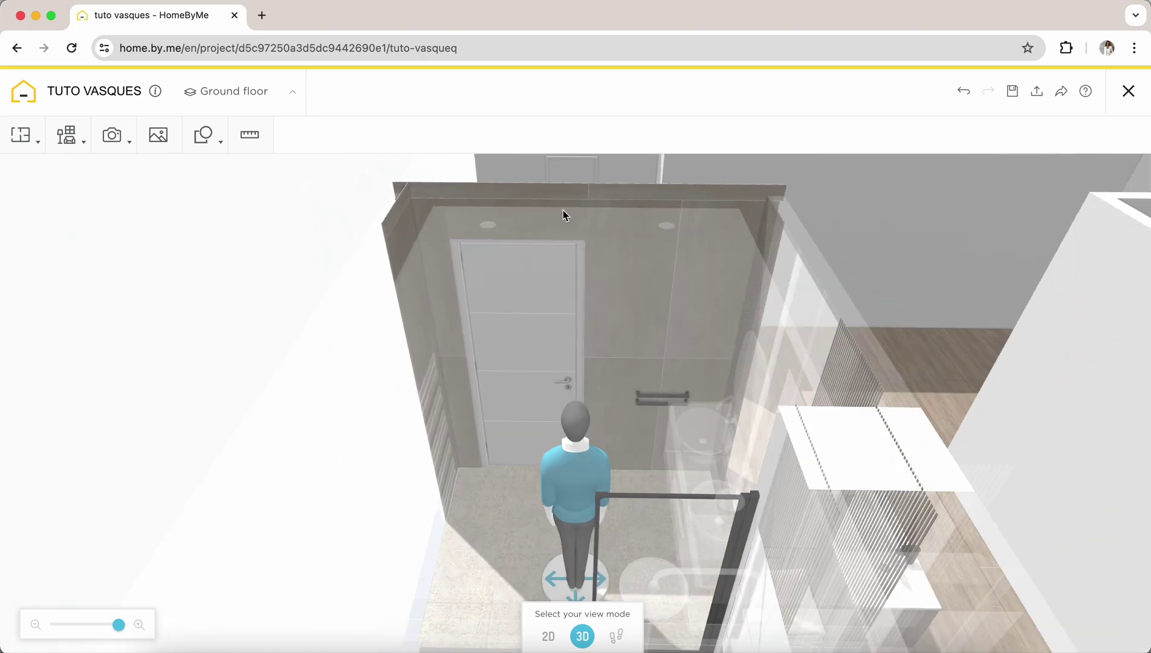
pyautogui.click(548, 636)
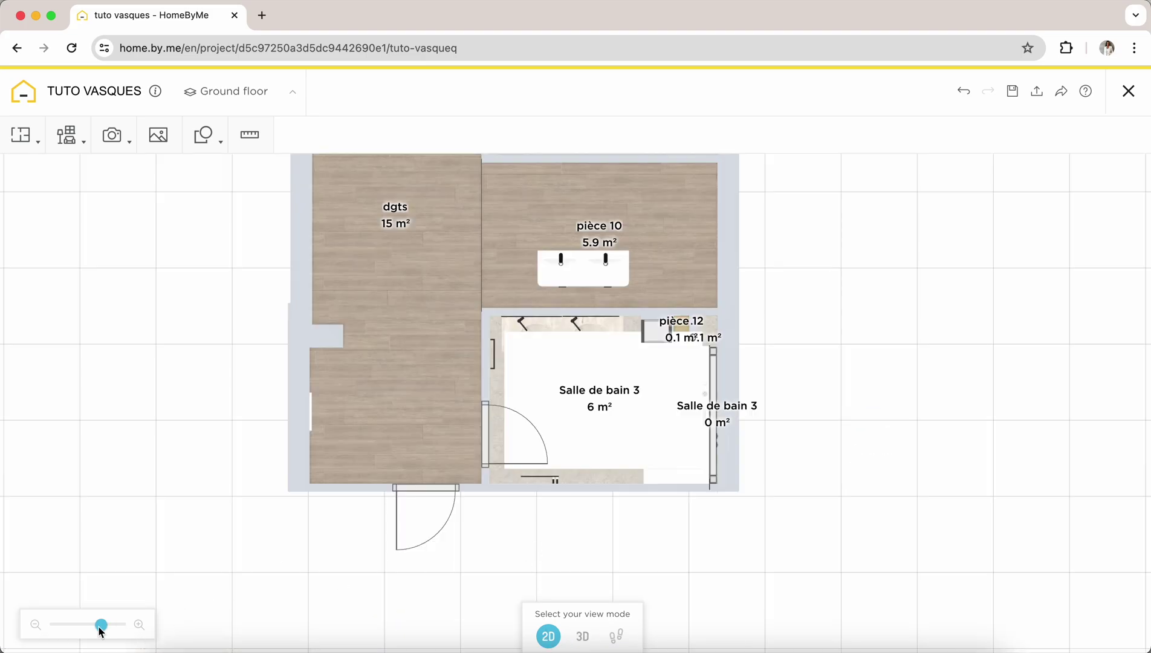
# Move the LED strip in Salle de bain 3 and rotate it to run vertically.
pyautogui.moveTo(101, 632); pyautogui.dragTo(140, 623)
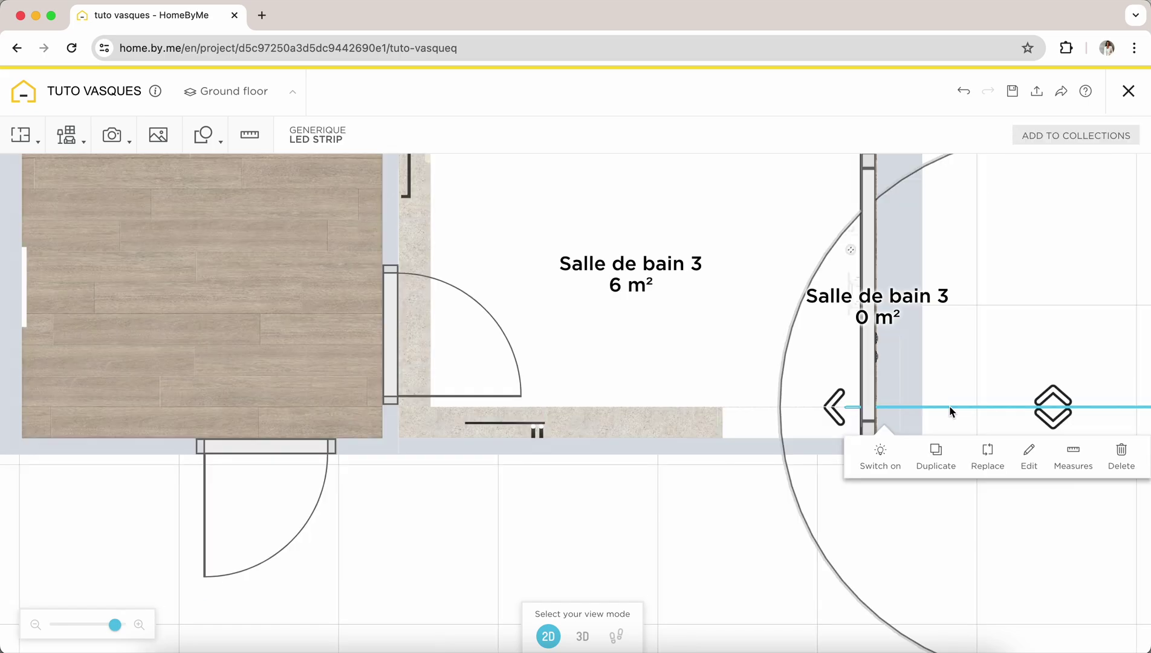
pyautogui.moveTo(950, 407); pyautogui.dragTo(670, 200)
pyautogui.moveTo(1080, 225); pyautogui.dragTo(1032, 461)
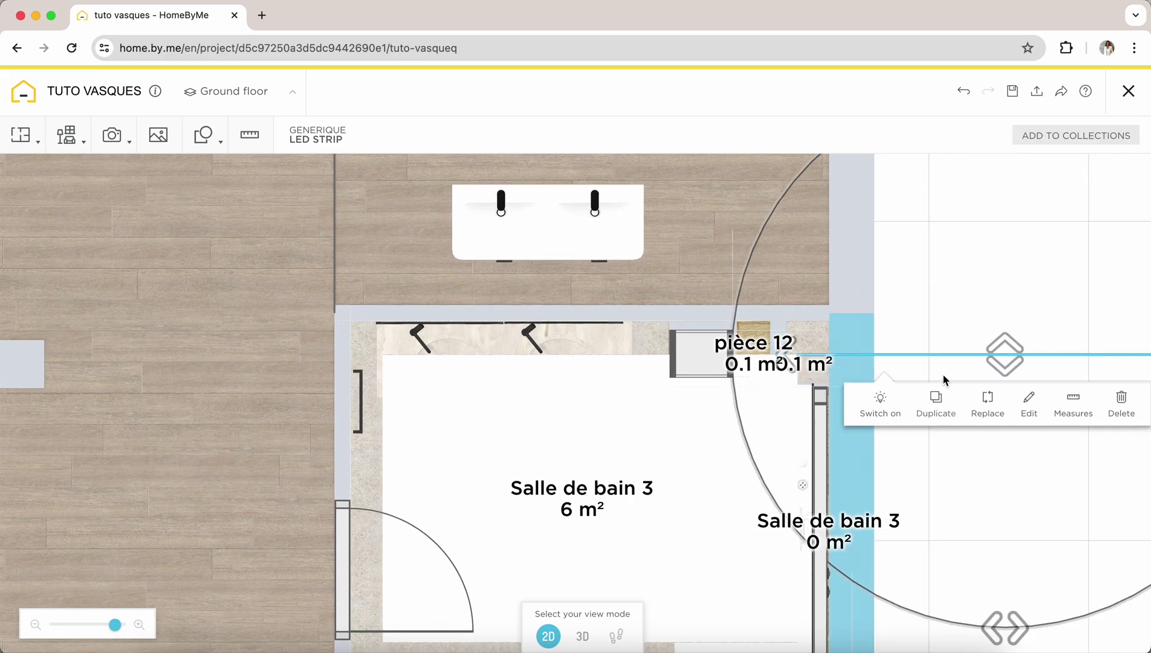
pyautogui.moveTo(758, 233); pyautogui.dragTo(901, 610)
# Shorten the LED strip to 180 cm and view the result in 3D.
pyautogui.click(1026, 641)
pyautogui.click(1092, 272)
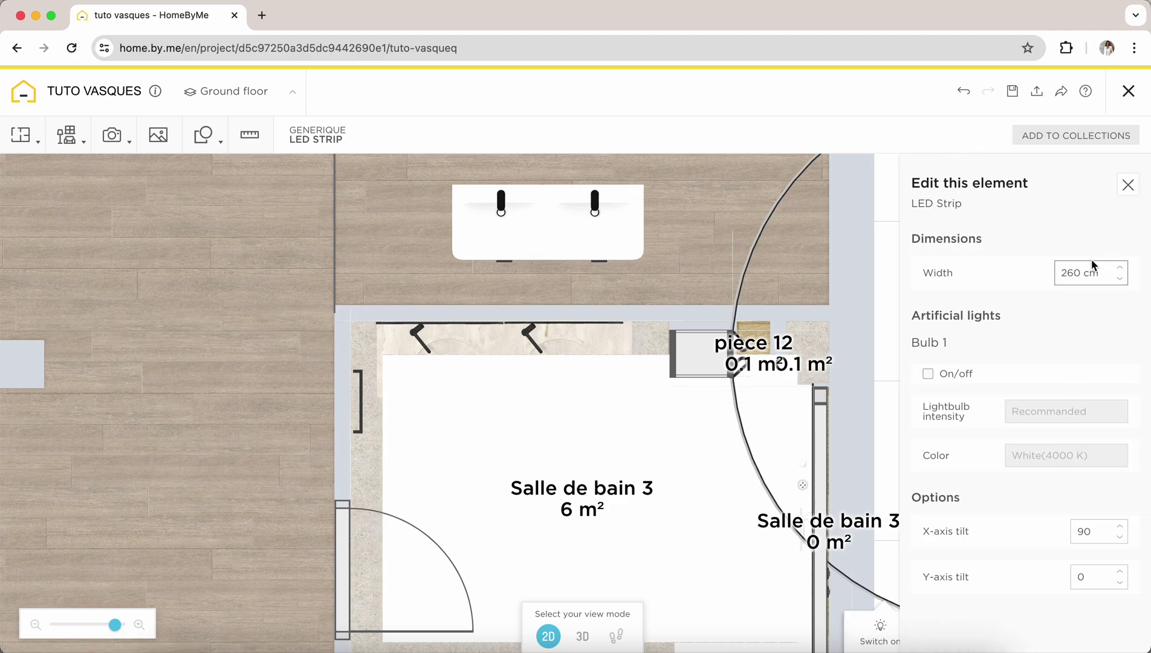
pyautogui.write('180')
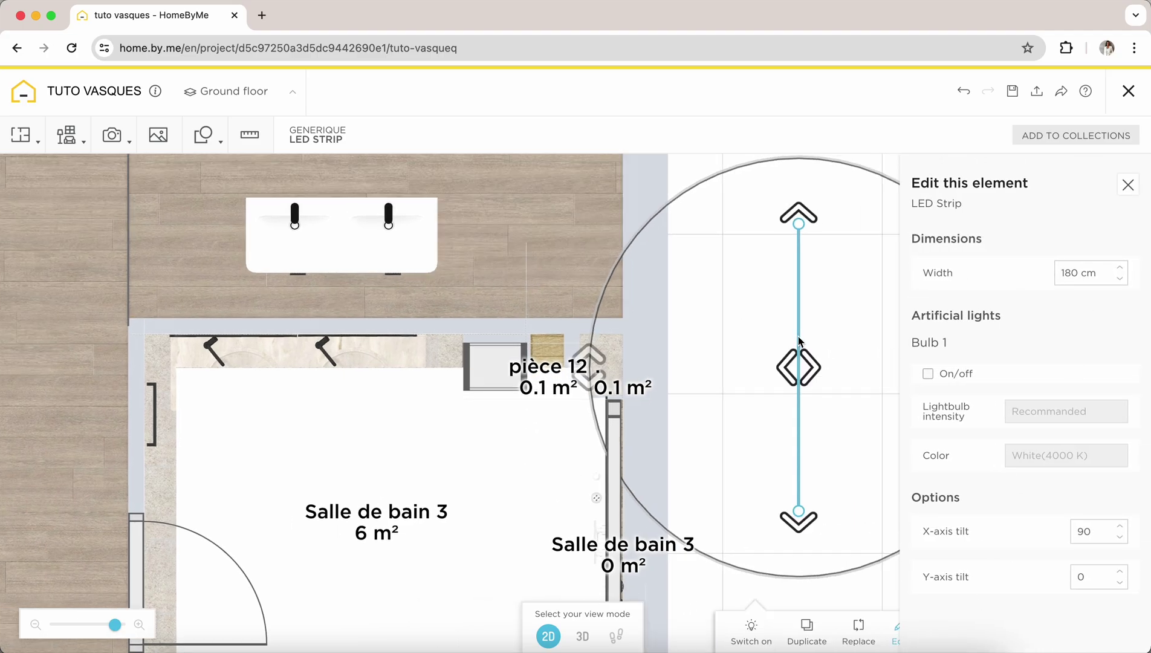
pyautogui.moveTo(799, 351); pyautogui.dragTo(388, 462)
pyautogui.click(582, 636)
pyautogui.moveTo(779, 317); pyautogui.dragTo(544, 442)
# Insert a Spotlight on the false ceiling, recess it, and show its wall distances.
pyautogui.click(66, 134)
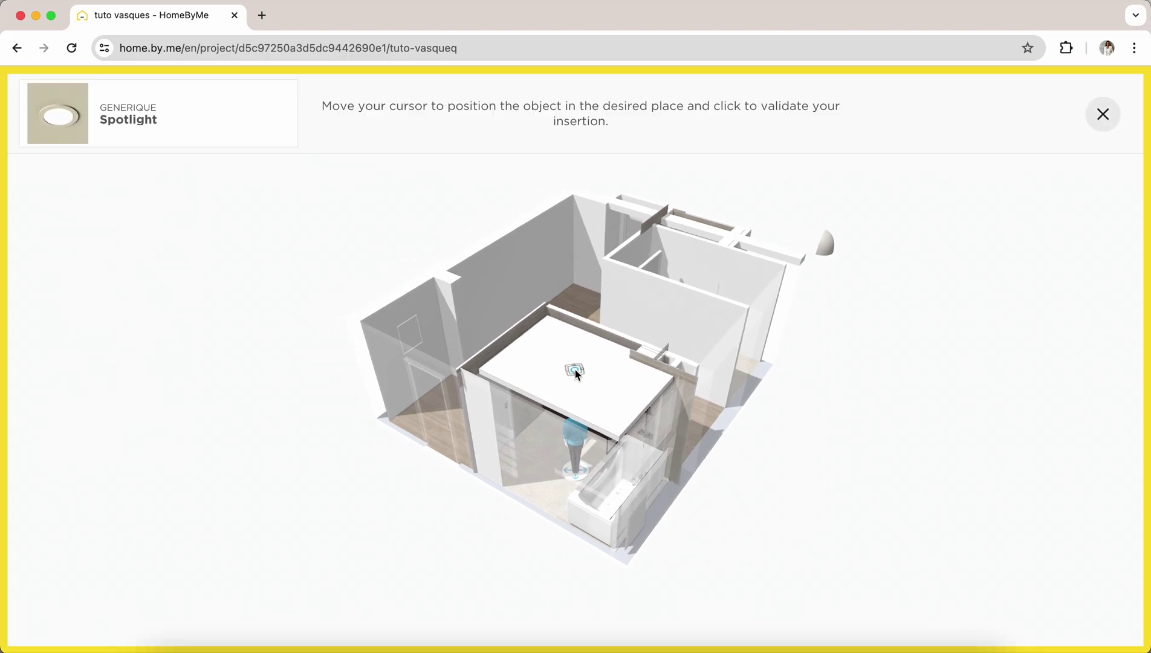
pyautogui.click(576, 370)
pyautogui.moveTo(981, 364); pyautogui.dragTo(840, 308)
pyautogui.moveTo(571, 346); pyautogui.dragTo(571, 387)
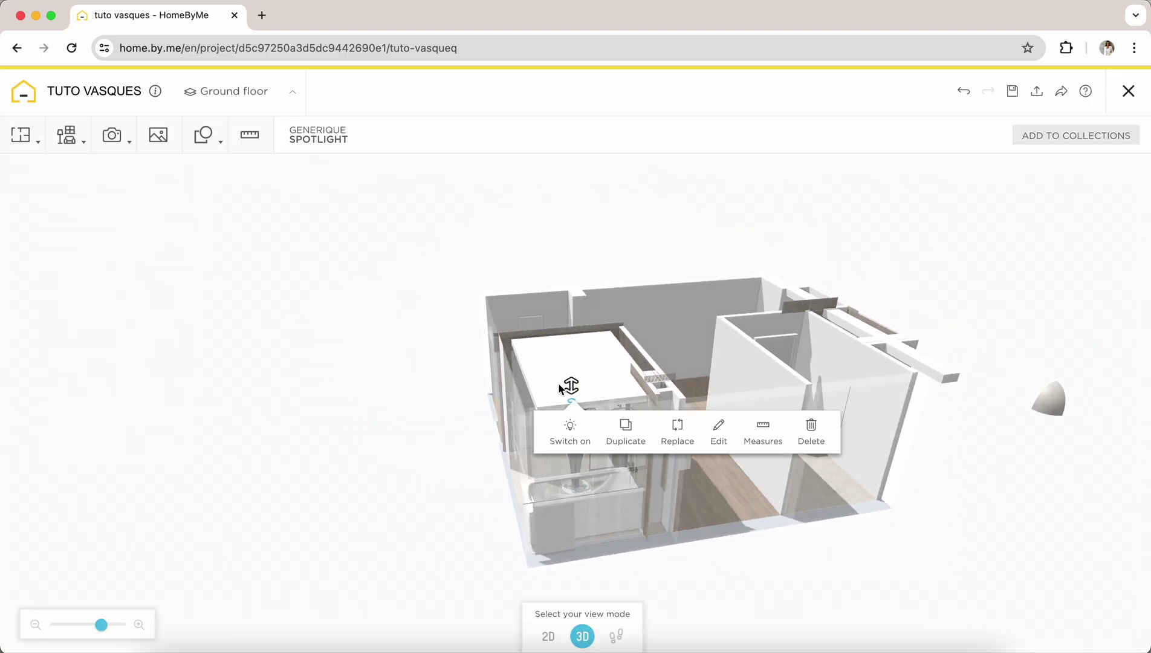
pyautogui.click(757, 414)
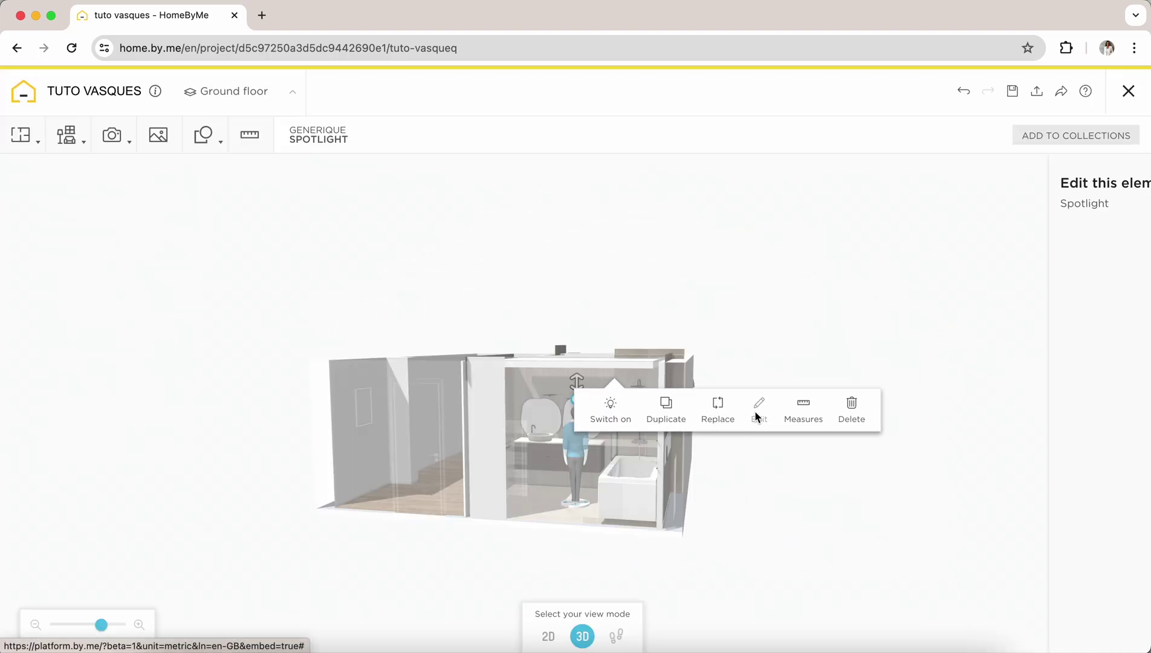
pyautogui.click(803, 411)
pyautogui.click(584, 383)
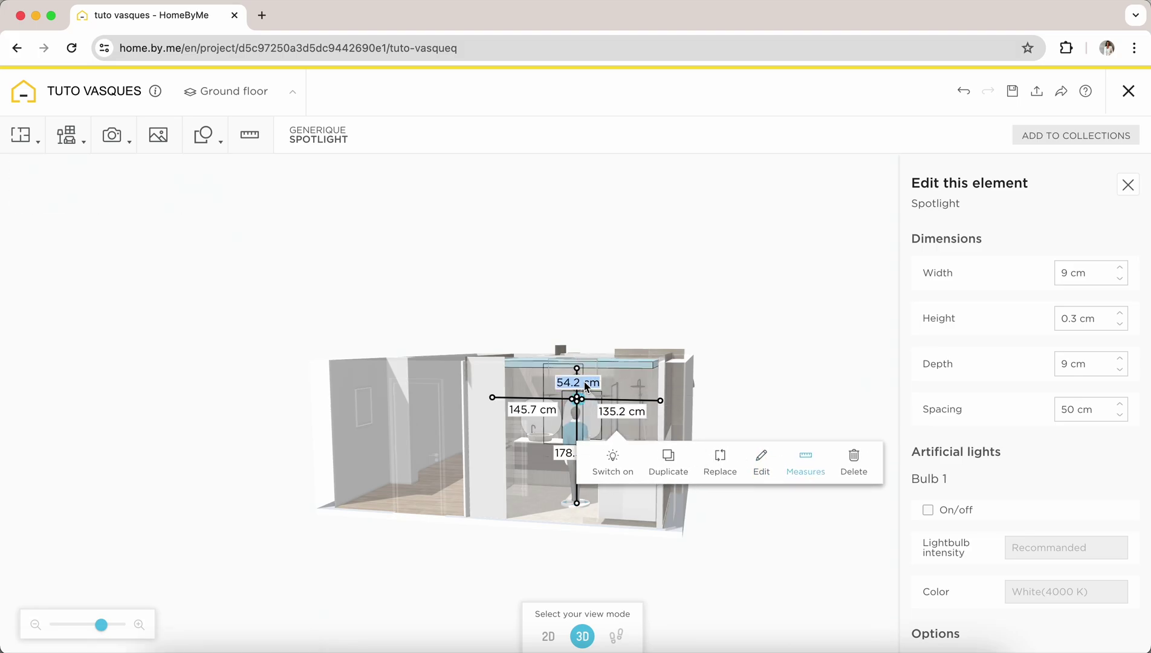
# Set the spotlight count to 2 with 200 cm spacing.
pyautogui.scroll(-4, 1067, 476)
pyautogui.click(1087, 454)
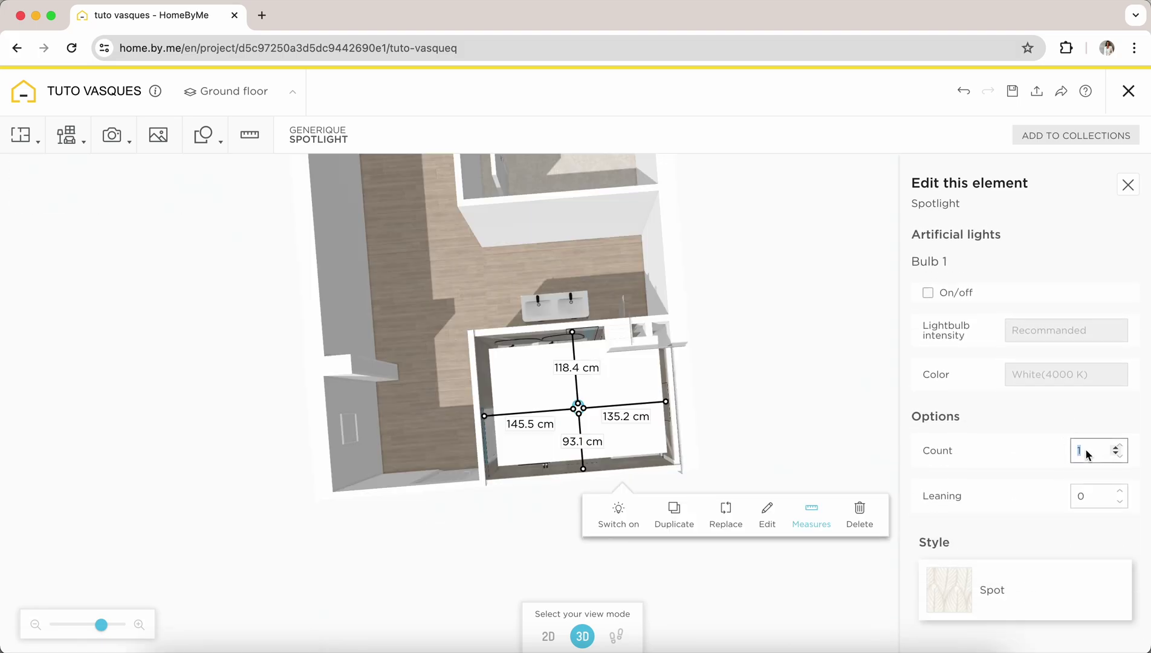
pyautogui.write('2')
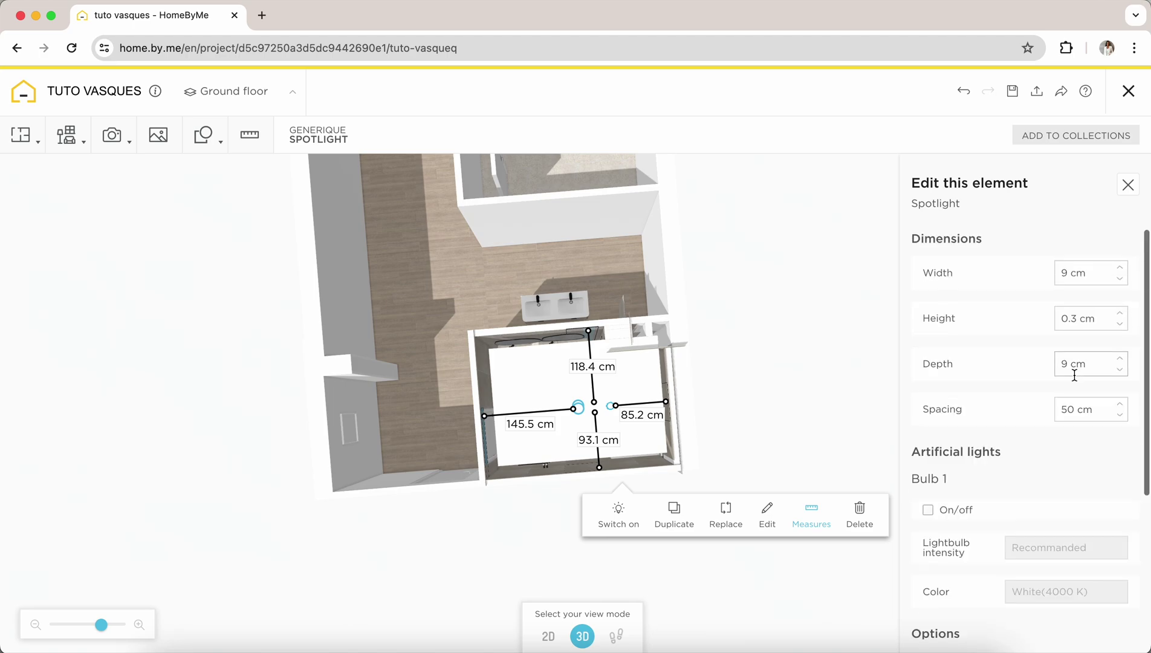
pyautogui.click(1079, 417)
pyautogui.write('20')
pyautogui.click(1075, 415)
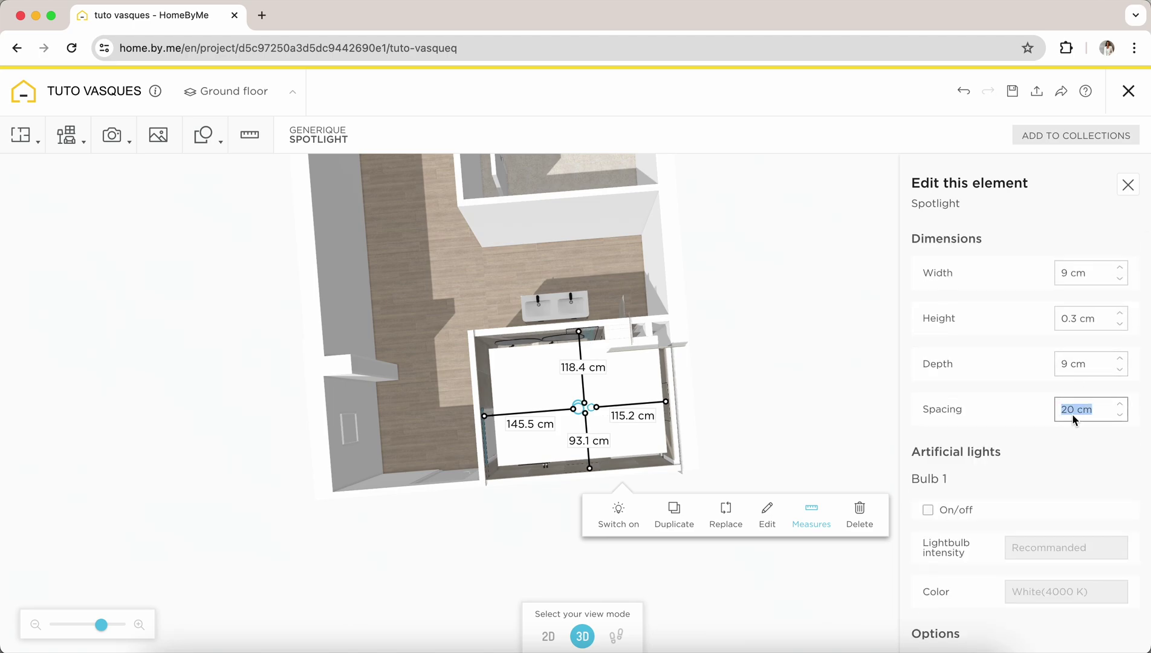
pyautogui.write('200')
pyautogui.press('Return')
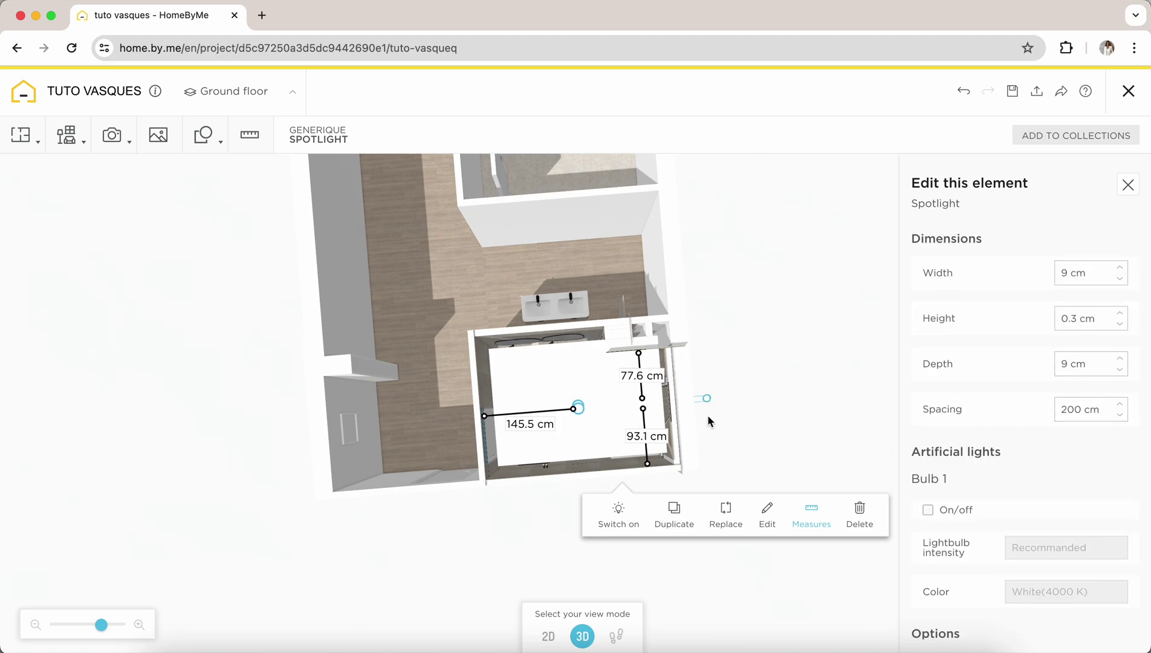
# Set the spotlights' right-hand wall distance to 40 cm.
pyautogui.click(832, 438)
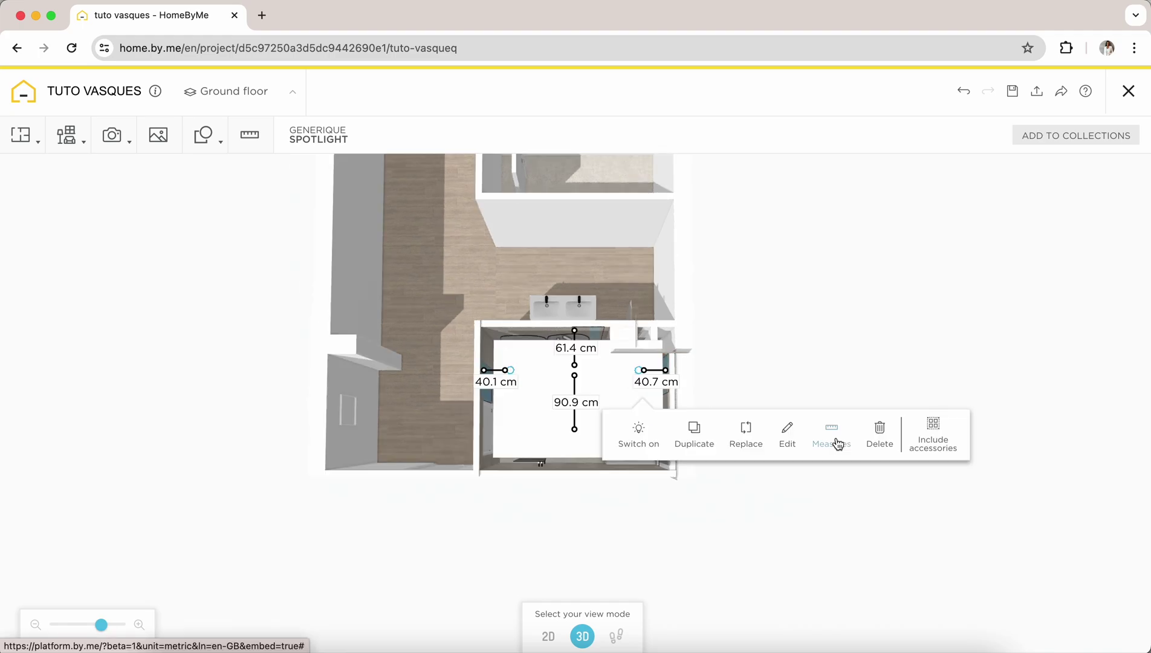
pyautogui.click(659, 384)
pyautogui.write('40')
pyautogui.press('Return')
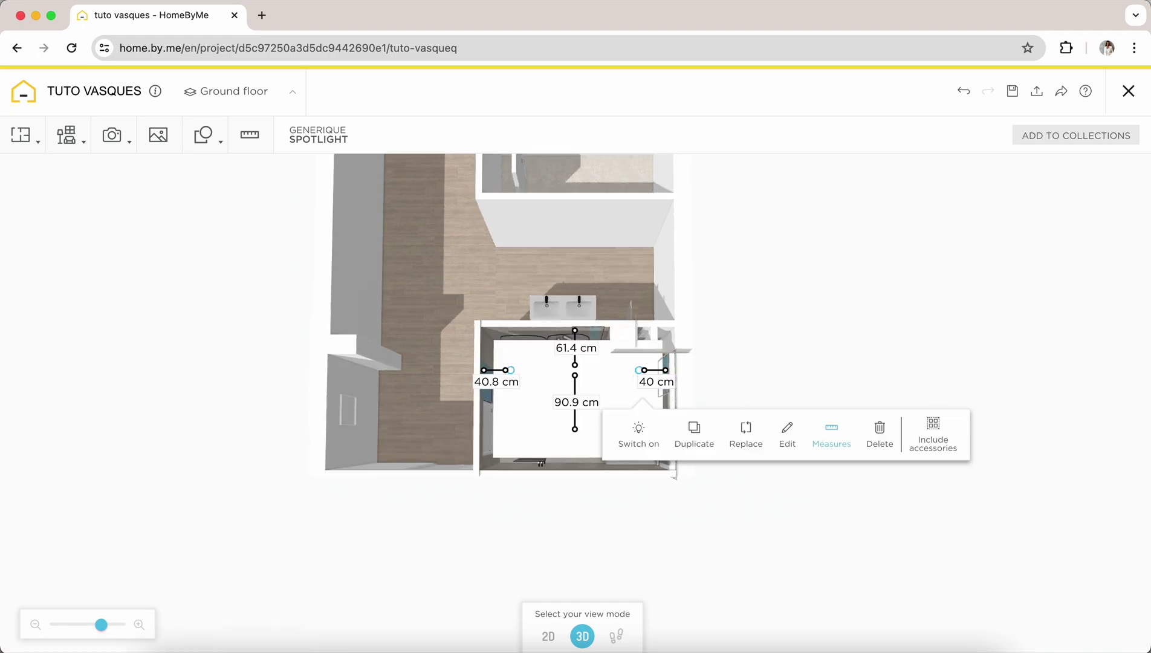
# Change the 61.4 cm distance to 50 cm.
pyautogui.click(575, 348)
pyautogui.write('5')
pyautogui.write('0')
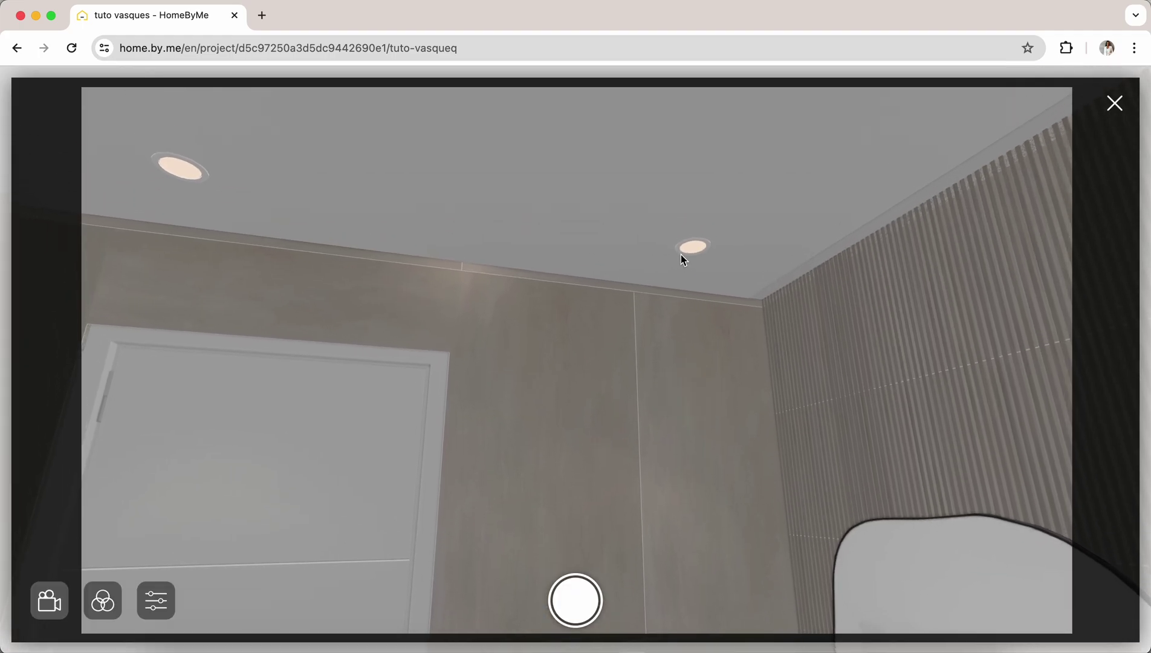
pyautogui.moveTo(613, 401); pyautogui.dragTo(442, 495)
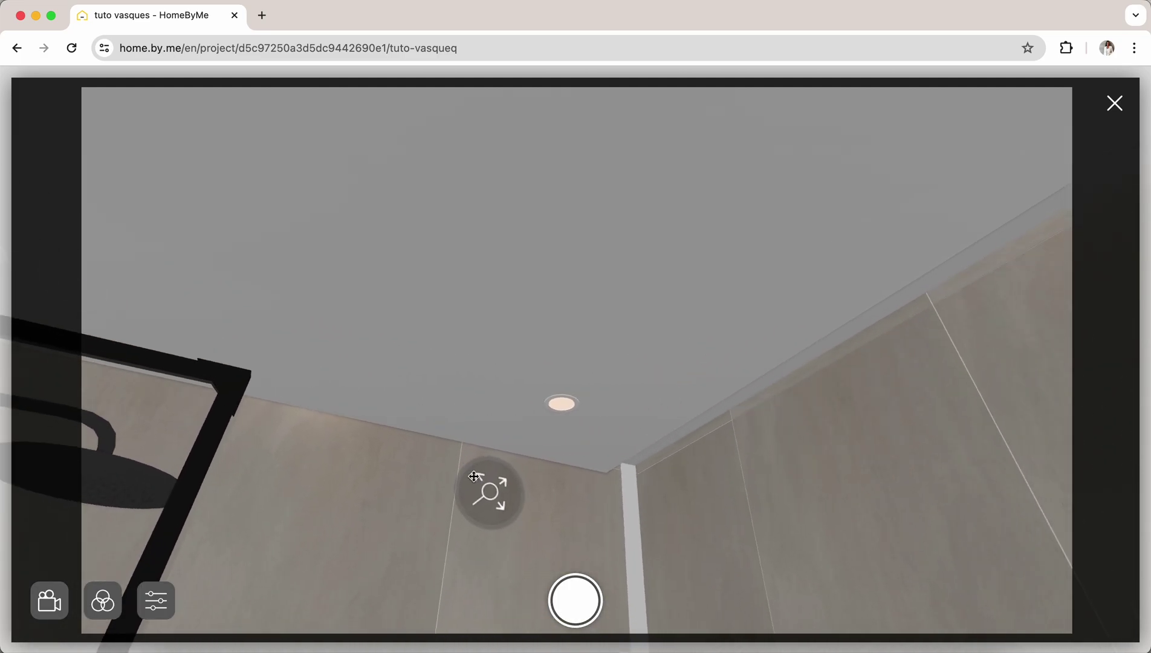
# Switch to Camera 1, apply the BEST mood, and request a new realistic image.
pyautogui.click(49, 601)
pyautogui.click(101, 380)
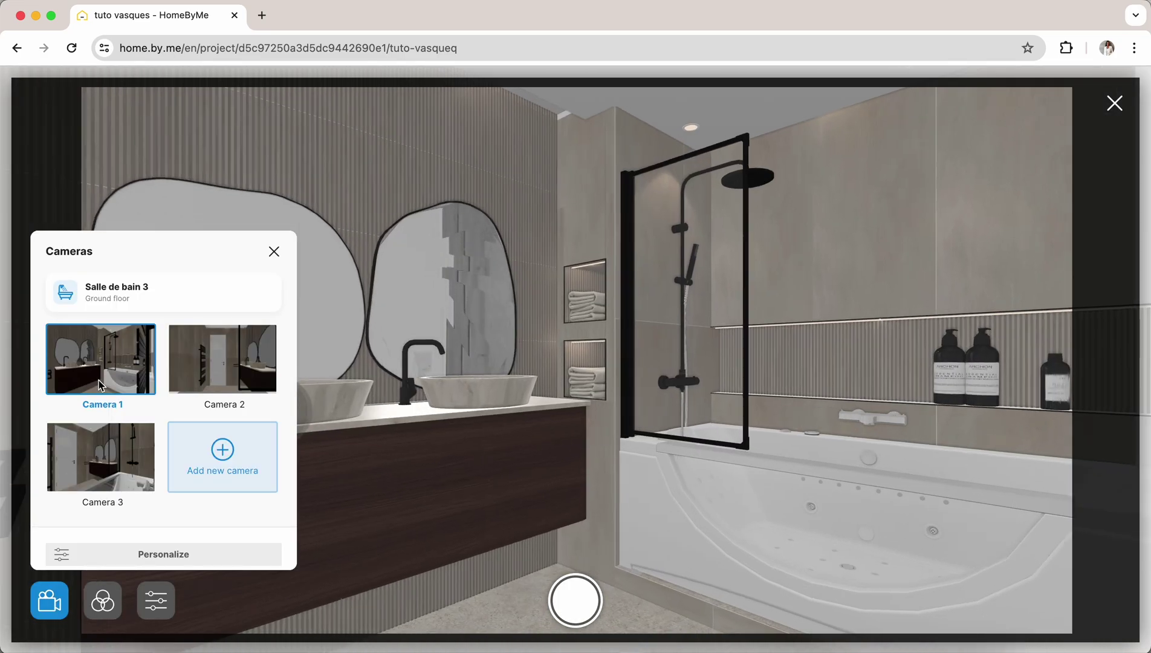
pyautogui.click(102, 601)
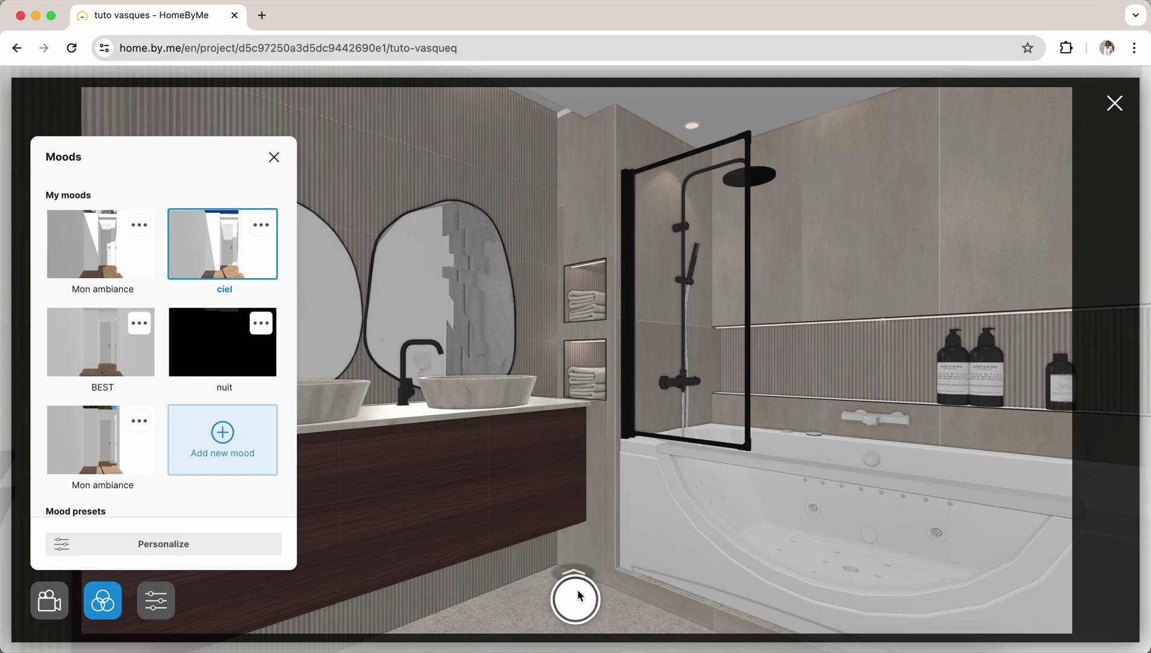
pyautogui.click(101, 439)
pyautogui.click(121, 358)
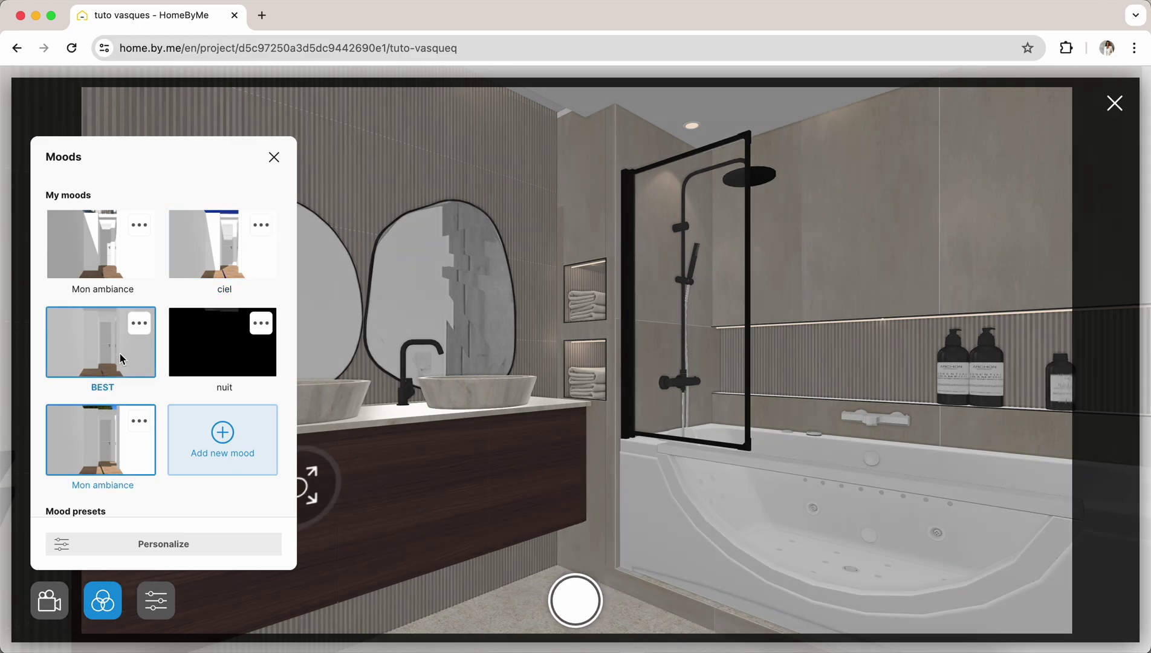
pyautogui.click(576, 600)
pyautogui.click(587, 513)
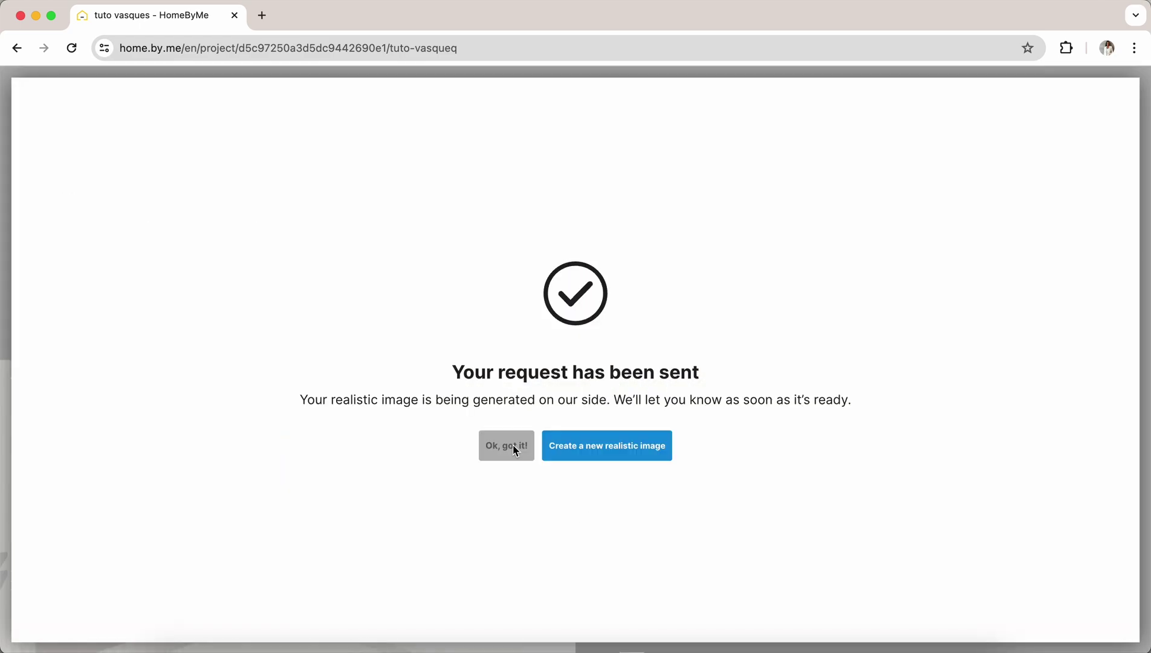